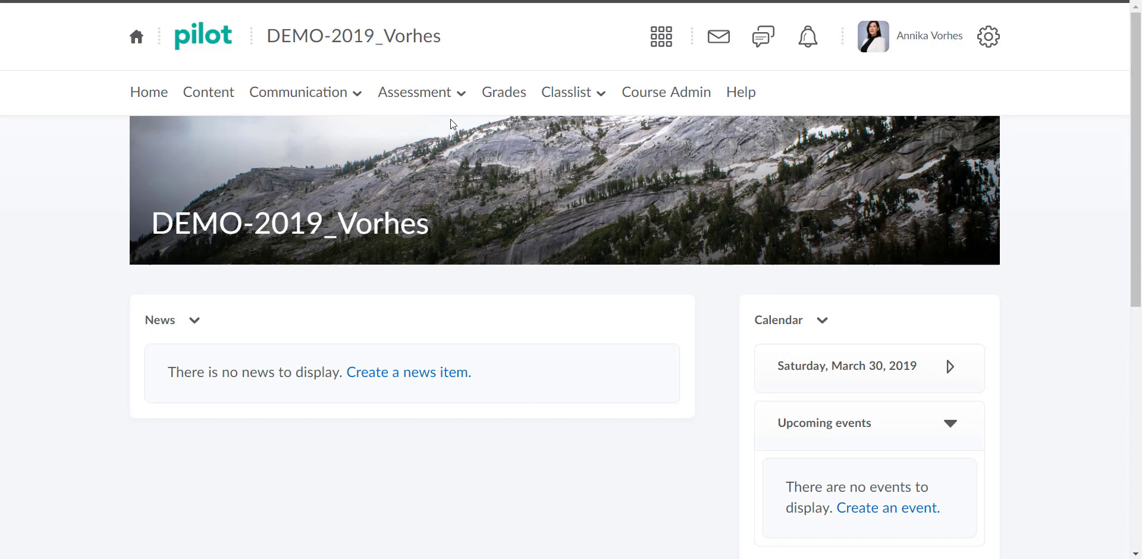
- Open the course's Dropbox folders and start creating a new folder
{"action": "left_click", "coordinate": [465, 103]}
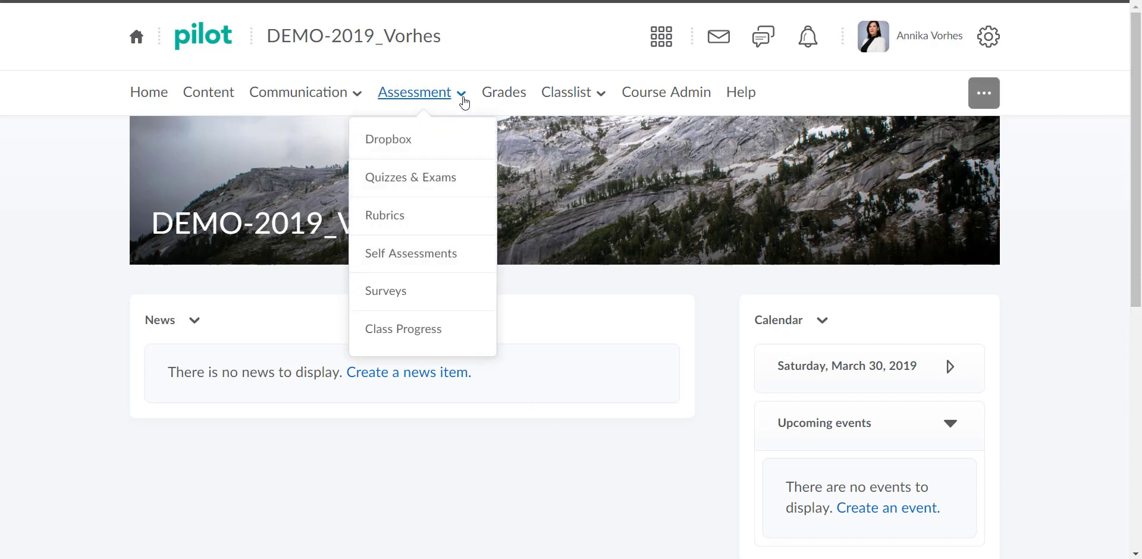
{"action": "left_click", "coordinate": [443, 153]}
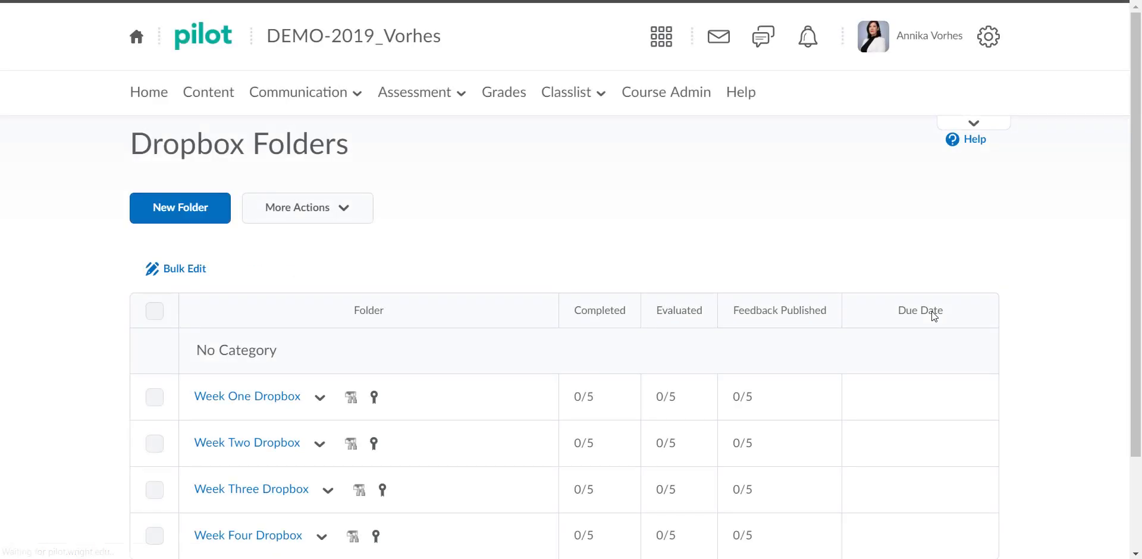
{"action": "scroll", "coordinate": [286, 210], "scroll_direction": "down", "scroll_amount": 2}
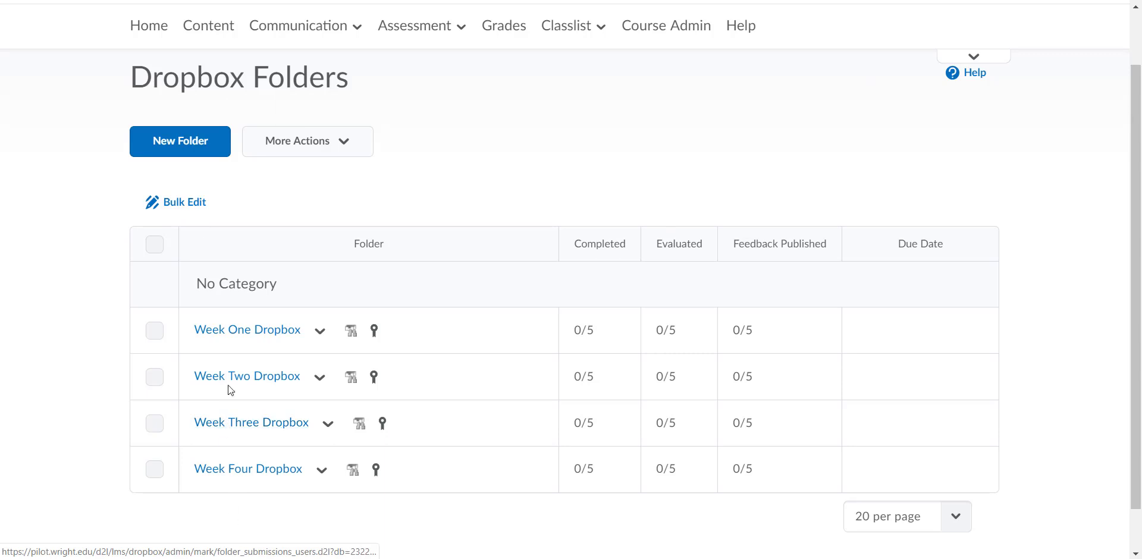
{"action": "left_click", "coordinate": [198, 149]}
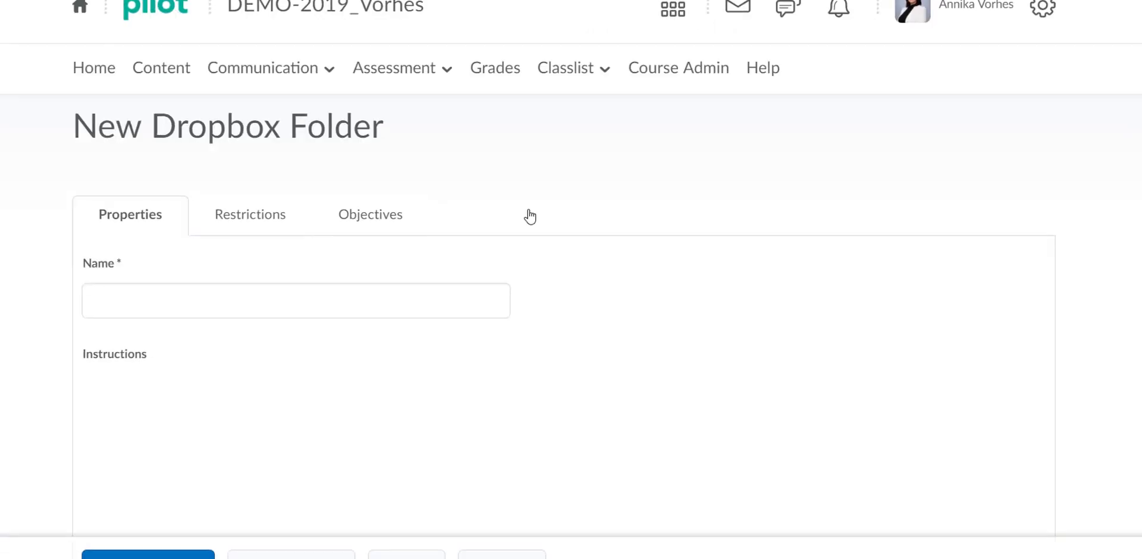
- Name the new folder "Week Five Dropbox"
{"action": "left_click", "coordinate": [166, 294]}
{"action": "type", "text": "We"}
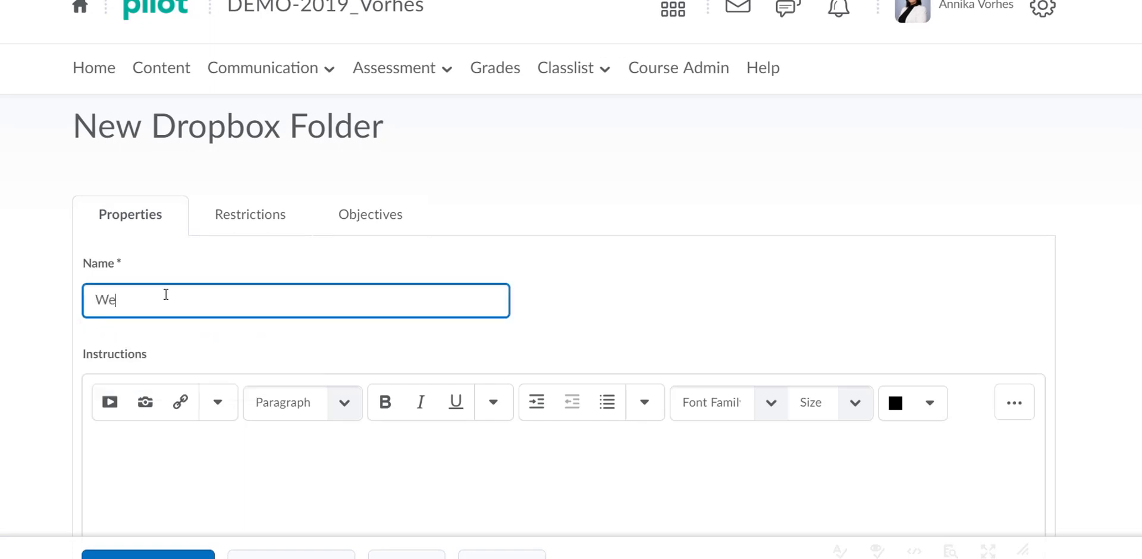
{"action": "type", "text": "ek Five Dropbox"}
{"action": "key", "text": "BackSpace"}
{"action": "type", "text": "x"}
- Keep the submission type as File submission and allow unlimited files per submission
{"action": "scroll", "coordinate": [785, 307], "scroll_direction": "down", "scroll_amount": 5}
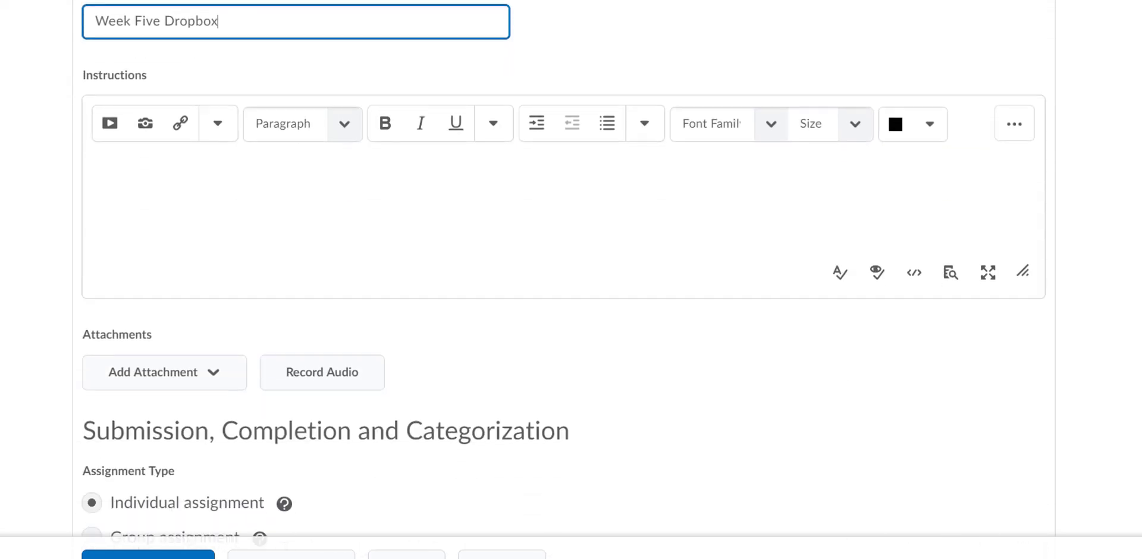
{"action": "scroll", "coordinate": [571, 279], "scroll_direction": "down", "scroll_amount": 5}
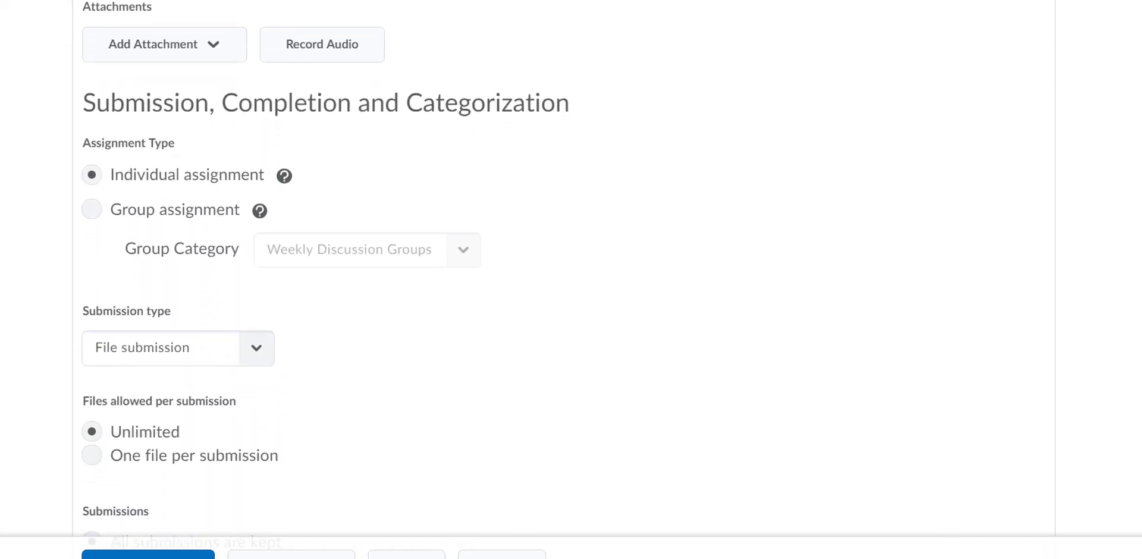
{"action": "scroll", "coordinate": [571, 280], "scroll_direction": "down", "scroll_amount": 1}
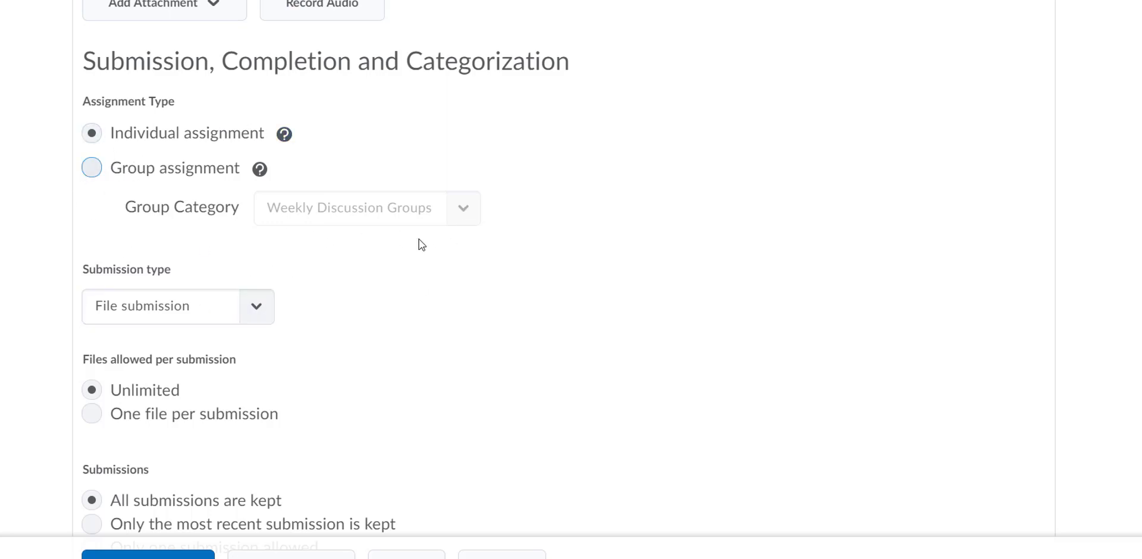
{"action": "left_click", "coordinate": [269, 321]}
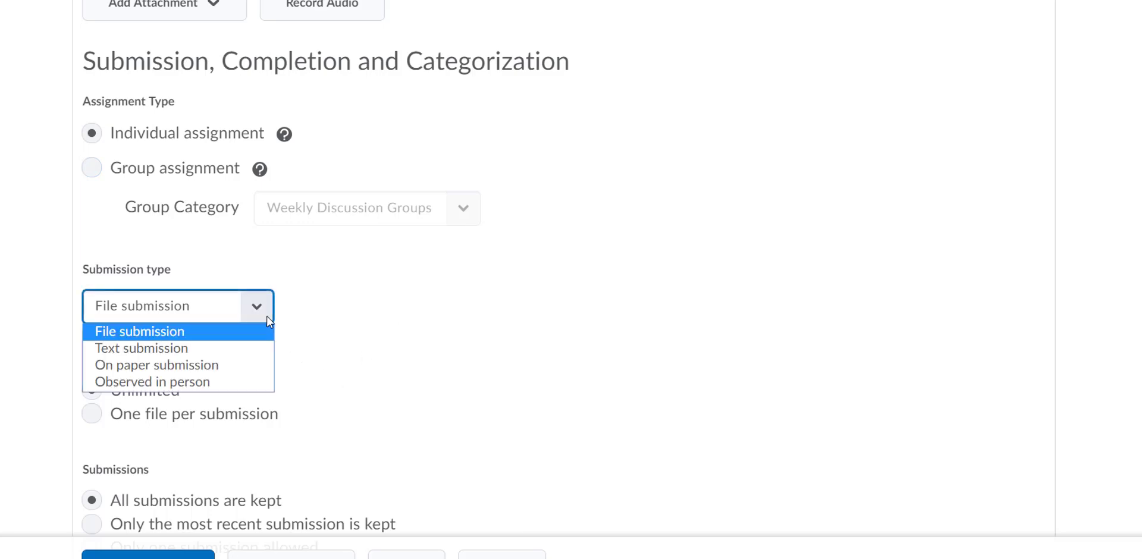
{"action": "left_click", "coordinate": [267, 316]}
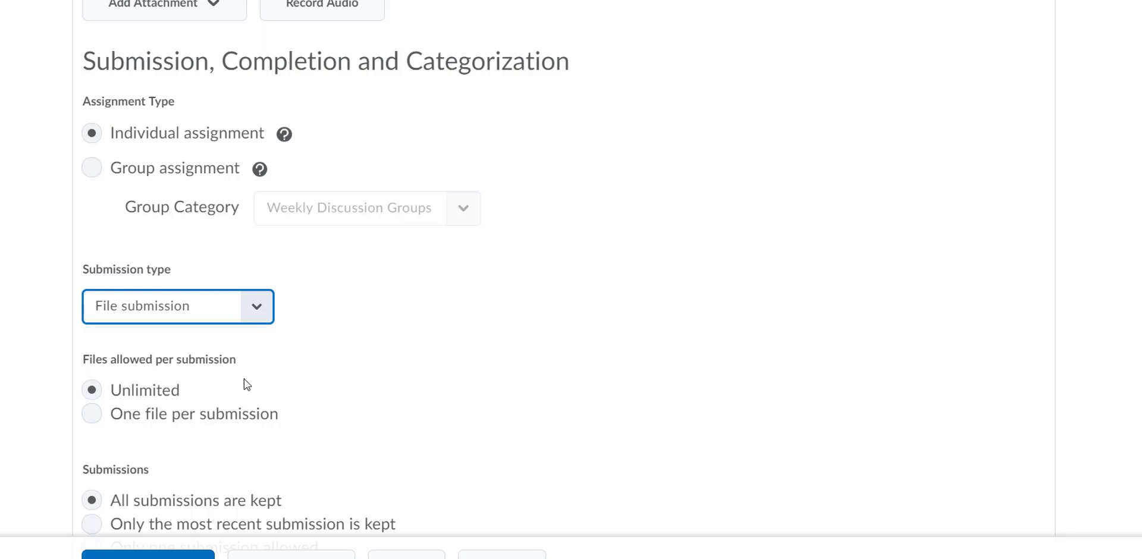
{"action": "left_click", "coordinate": [146, 392]}
- Enable Originality Check for this folder and leave its category as No Category
{"action": "scroll", "coordinate": [309, 279], "scroll_direction": "down", "scroll_amount": 5}
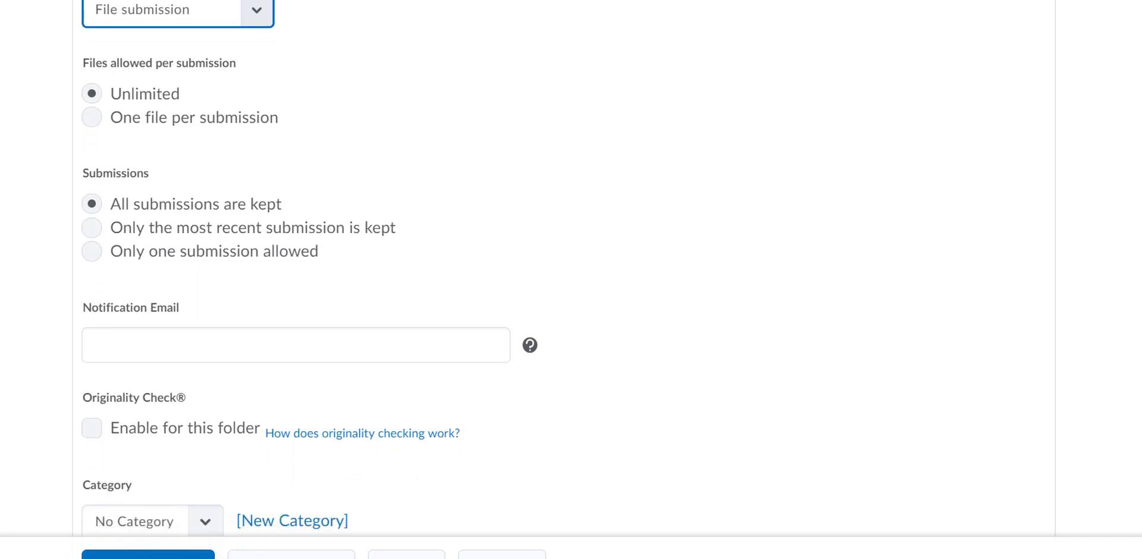
{"action": "left_click", "coordinate": [443, 351]}
{"action": "left_click", "coordinate": [369, 355]}
{"action": "scroll", "coordinate": [309, 264], "scroll_direction": "down", "scroll_amount": 5}
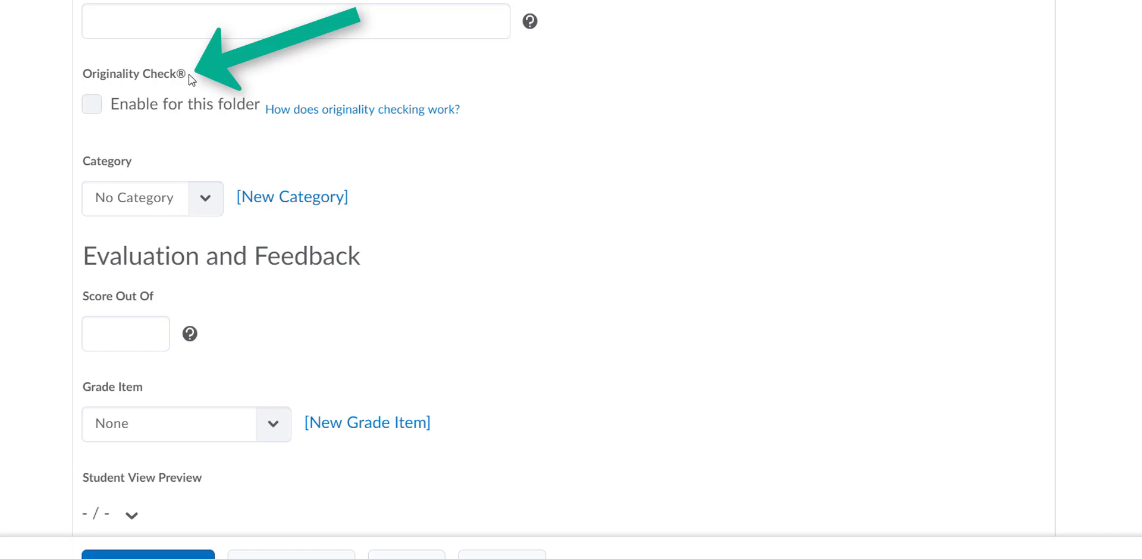
{"action": "left_click", "coordinate": [88, 104]}
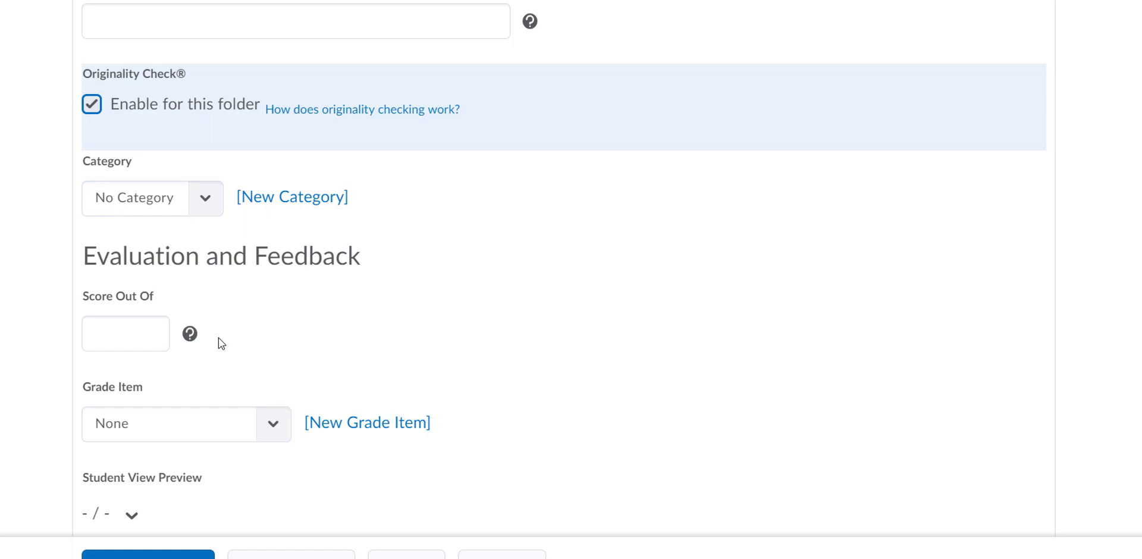
{"action": "left_click", "coordinate": [208, 207]}
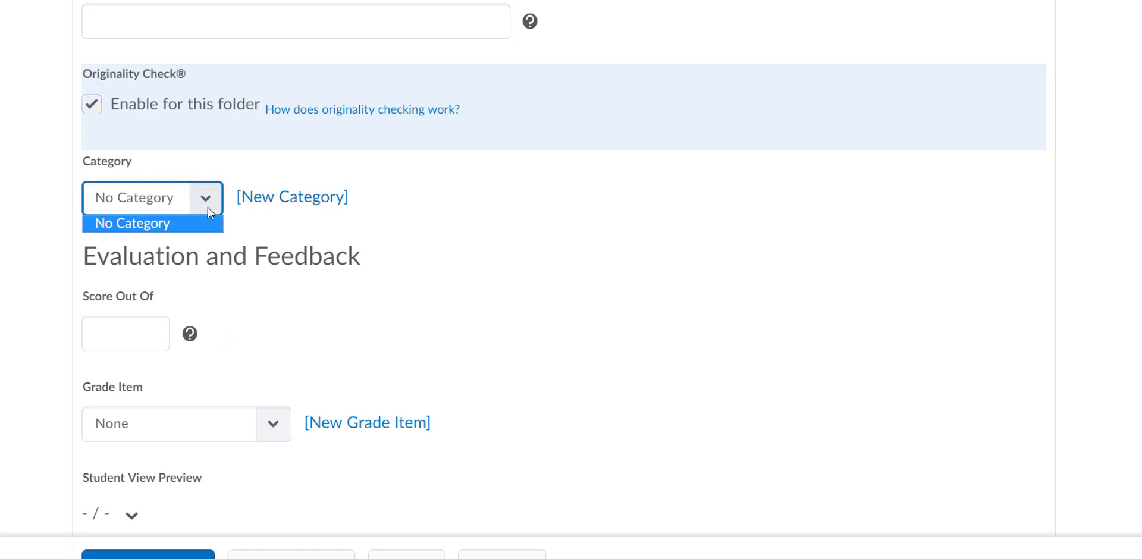
{"action": "left_click", "coordinate": [208, 208]}
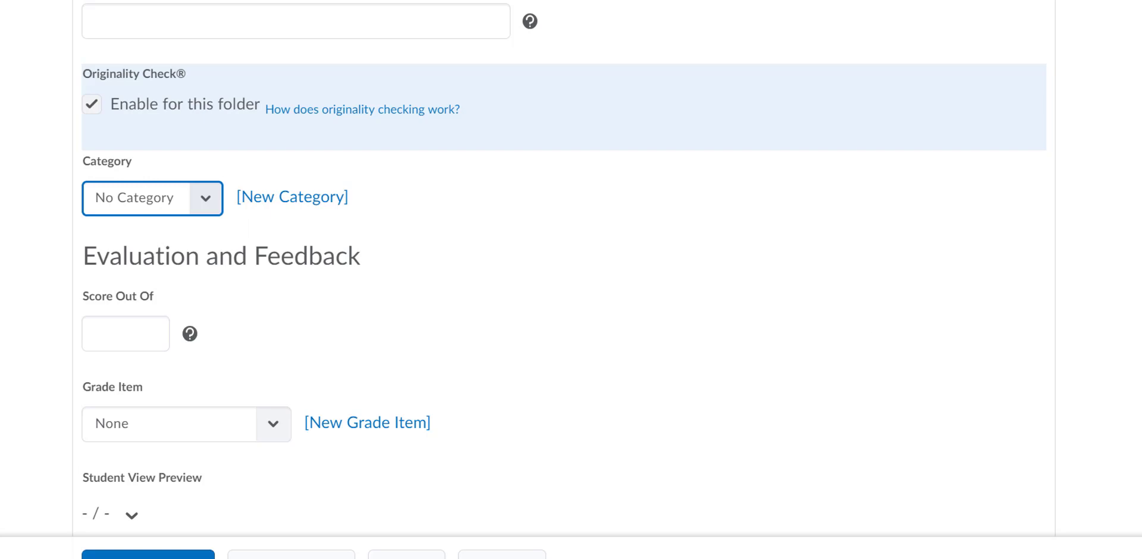
- Set the folder's score out of 10 and link it to the Week Five Dropbox grade item
{"action": "scroll", "coordinate": [563, 279], "scroll_direction": "down", "scroll_amount": 4}
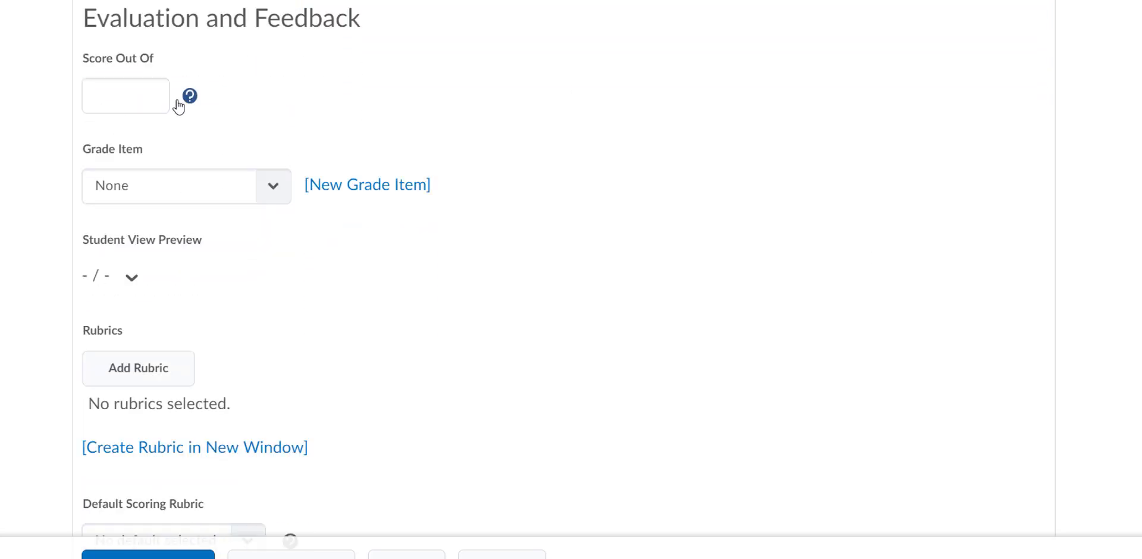
{"action": "left_click", "coordinate": [155, 101]}
{"action": "type", "text": "10"}
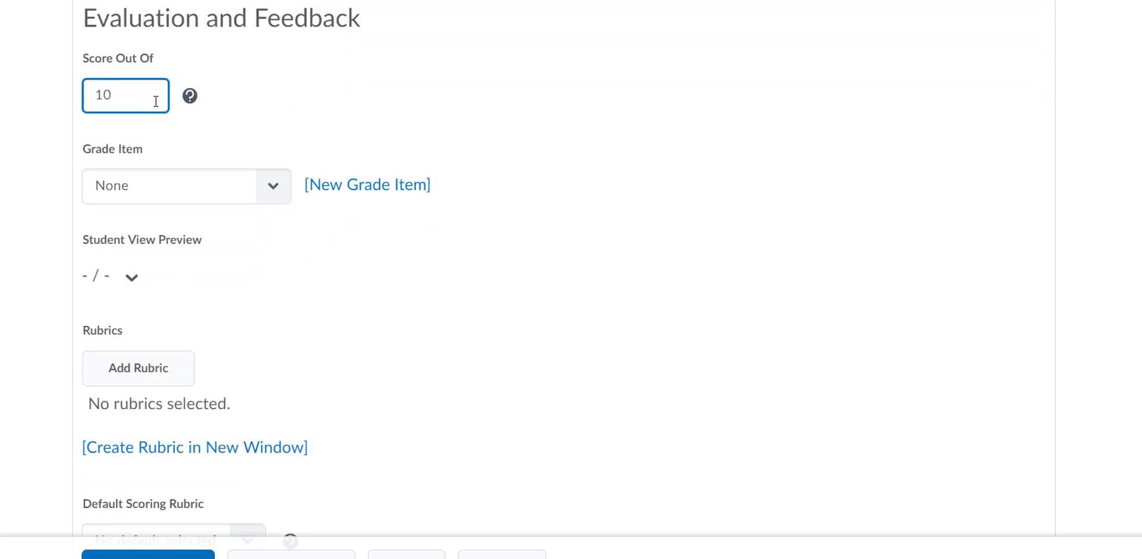
{"action": "left_click", "coordinate": [256, 192]}
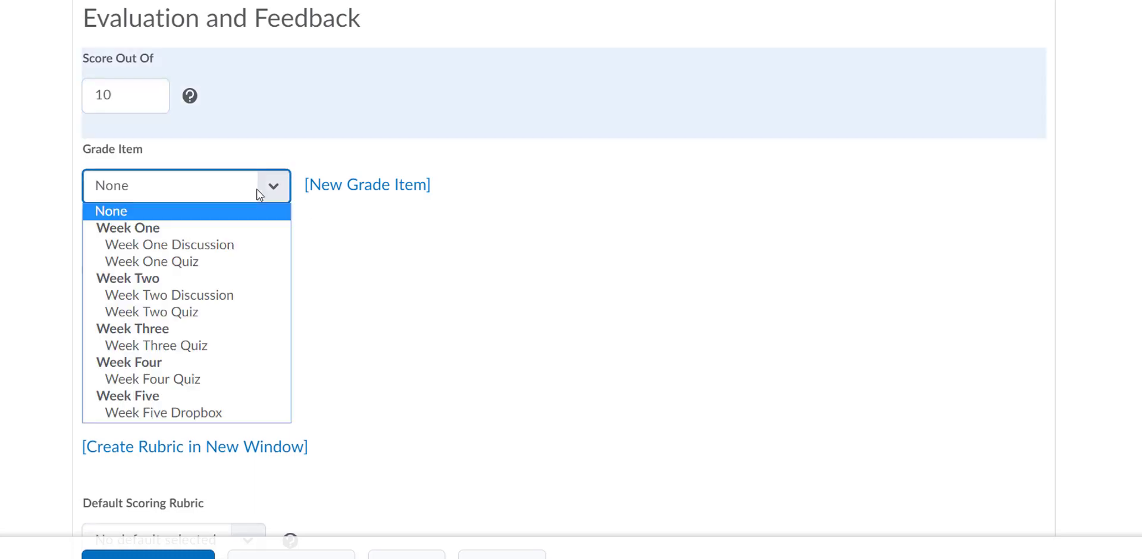
{"action": "left_click", "coordinate": [219, 413]}
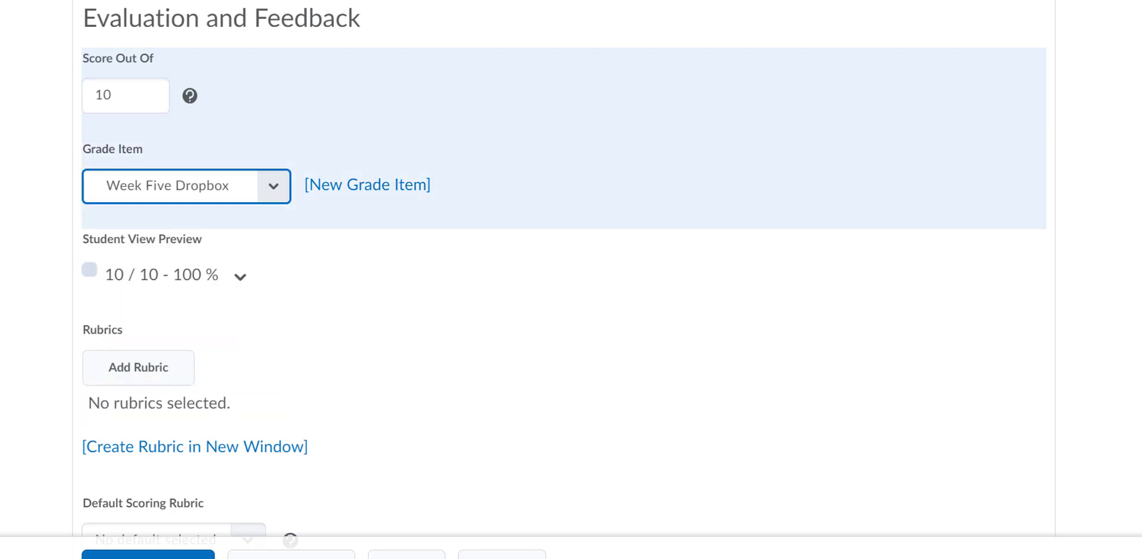
{"action": "scroll", "coordinate": [224, 345], "scroll_direction": "down", "scroll_amount": 1}
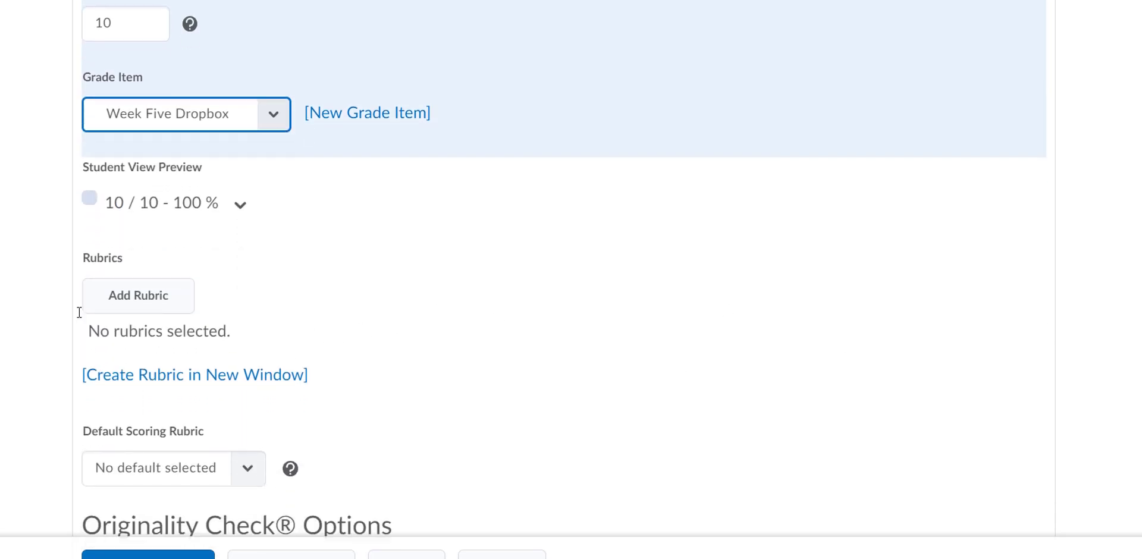
{"action": "left_click", "coordinate": [87, 201]}
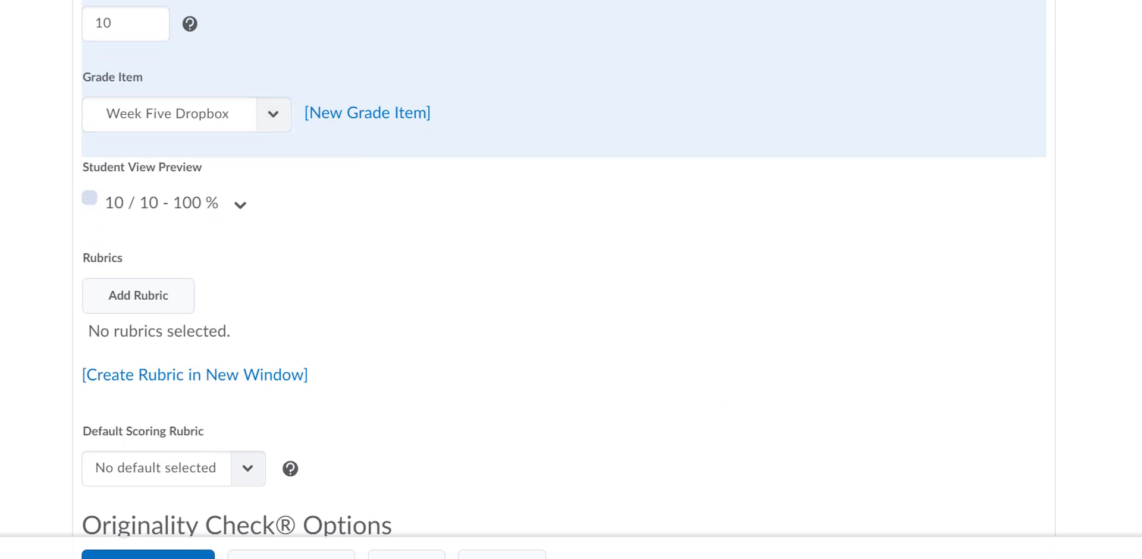
- Show the advanced originality checking options and allow submitters to see Originality Reports
{"action": "scroll", "coordinate": [220, 278], "scroll_direction": "down", "scroll_amount": 6}
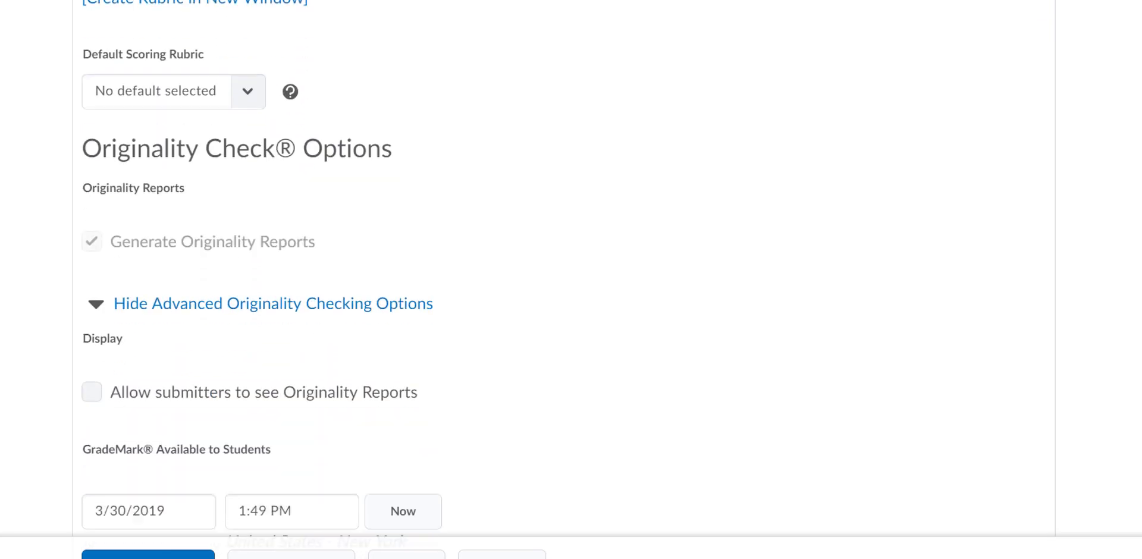
{"action": "left_click", "coordinate": [207, 279]}
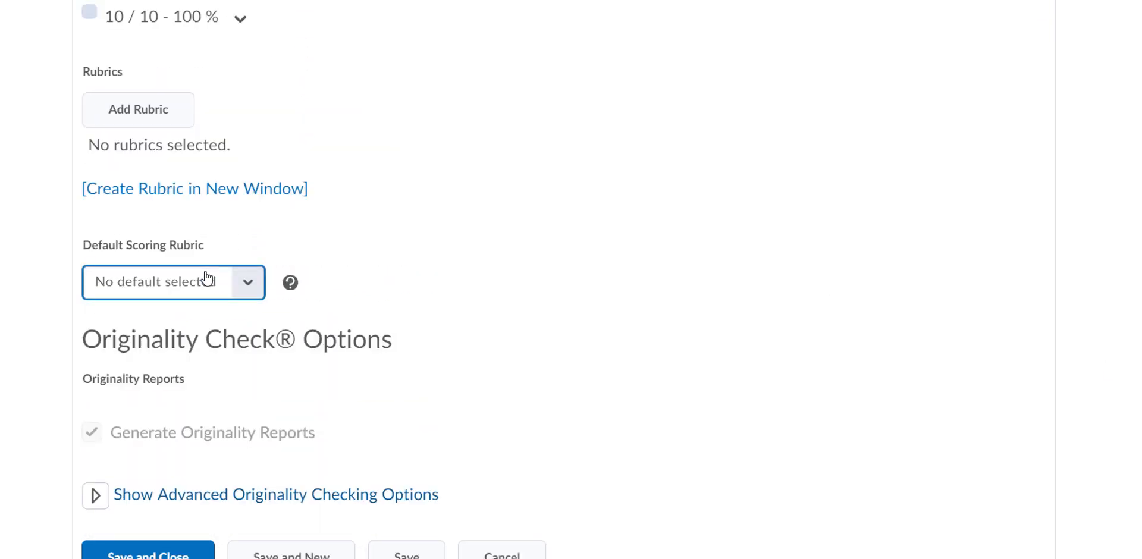
{"action": "left_click", "coordinate": [87, 504]}
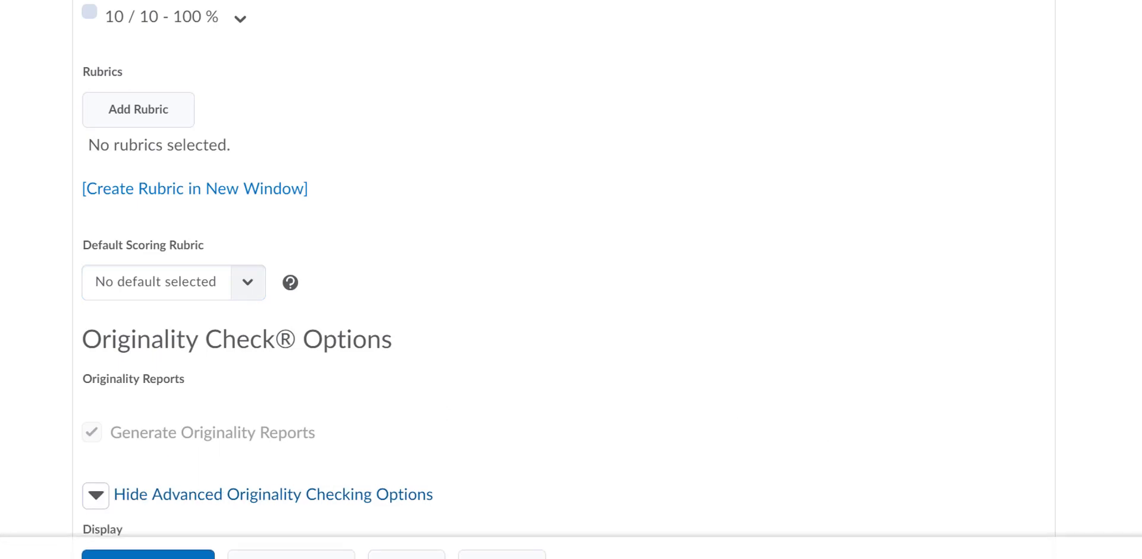
{"action": "scroll", "coordinate": [416, 280], "scroll_direction": "down", "scroll_amount": 8}
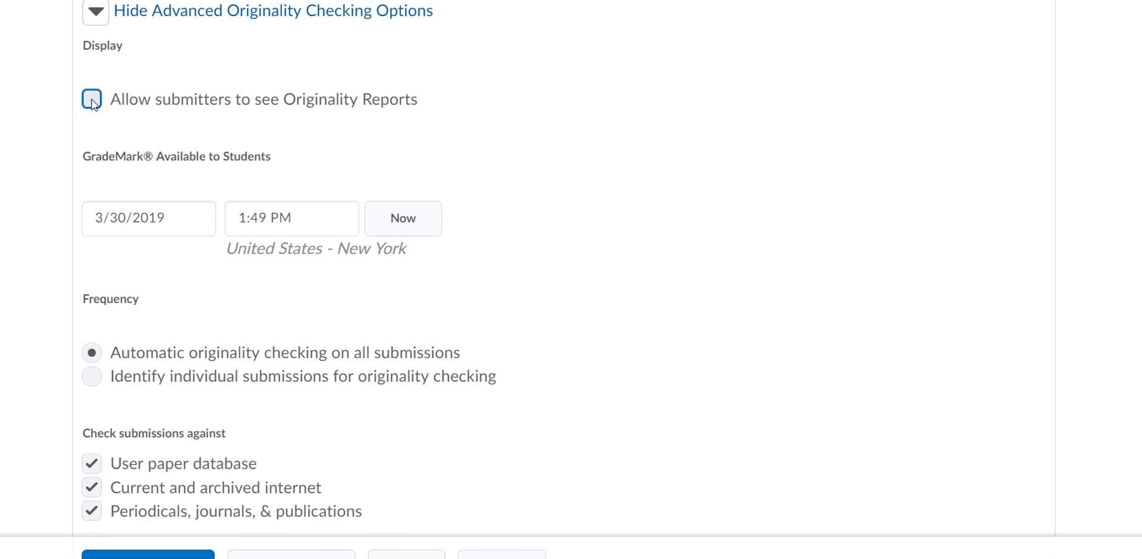
{"action": "left_click", "coordinate": [93, 102]}
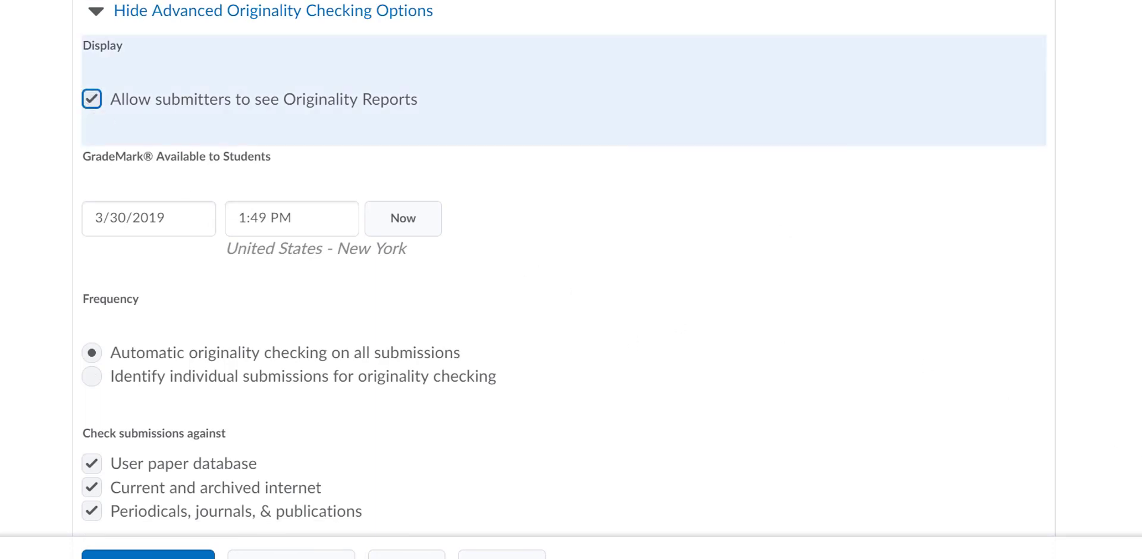
- Keep the remaining originality and grammar check settings, save and close the folder, and check the Dropbox folder list
{"action": "scroll", "coordinate": [141, 225], "scroll_direction": "down", "scroll_amount": 6}
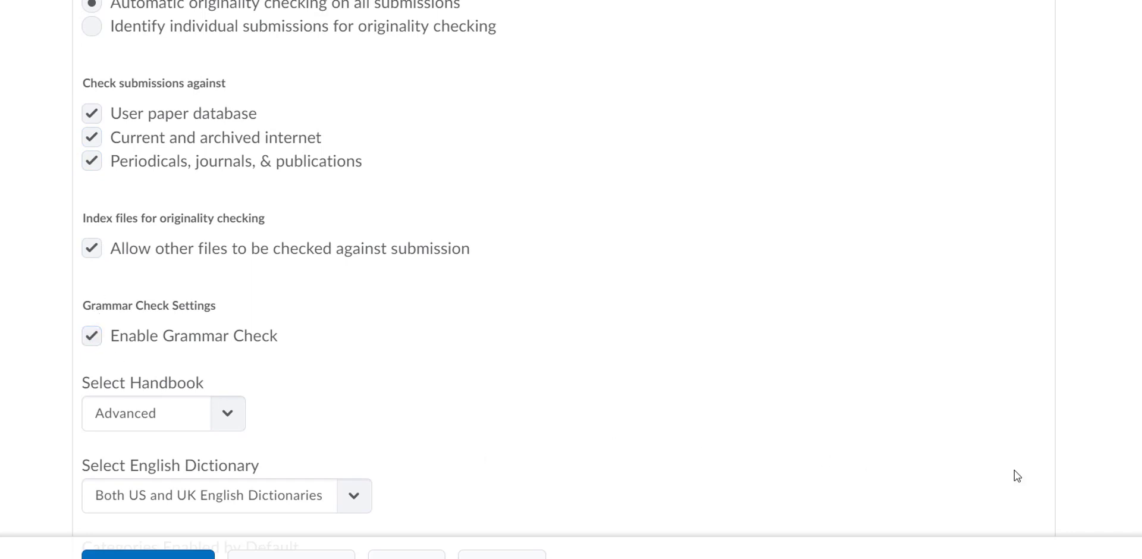
{"action": "scroll", "coordinate": [633, 345], "scroll_direction": "down", "scroll_amount": 3}
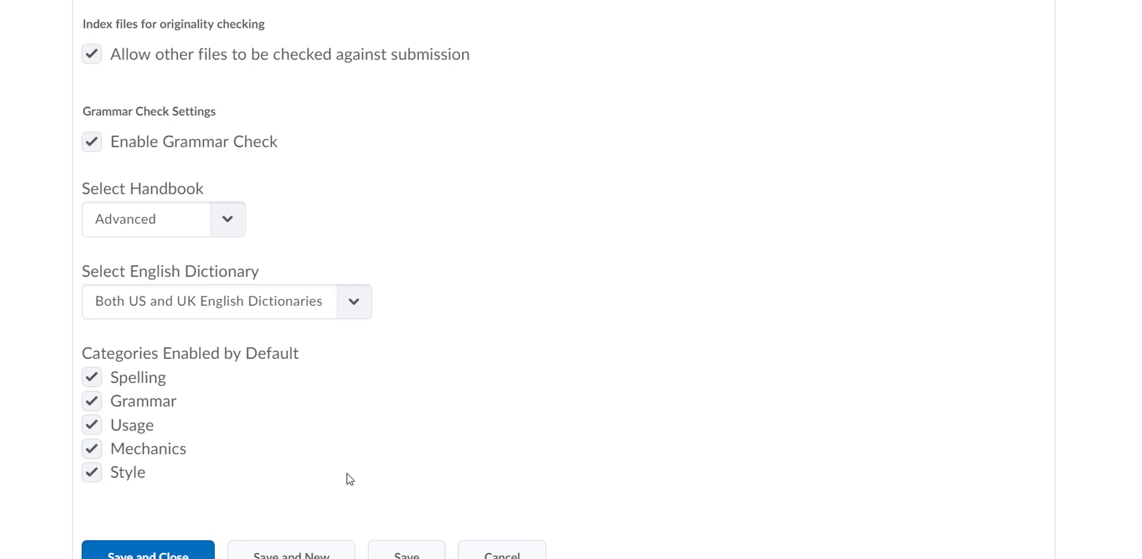
{"action": "left_click", "coordinate": [148, 552]}
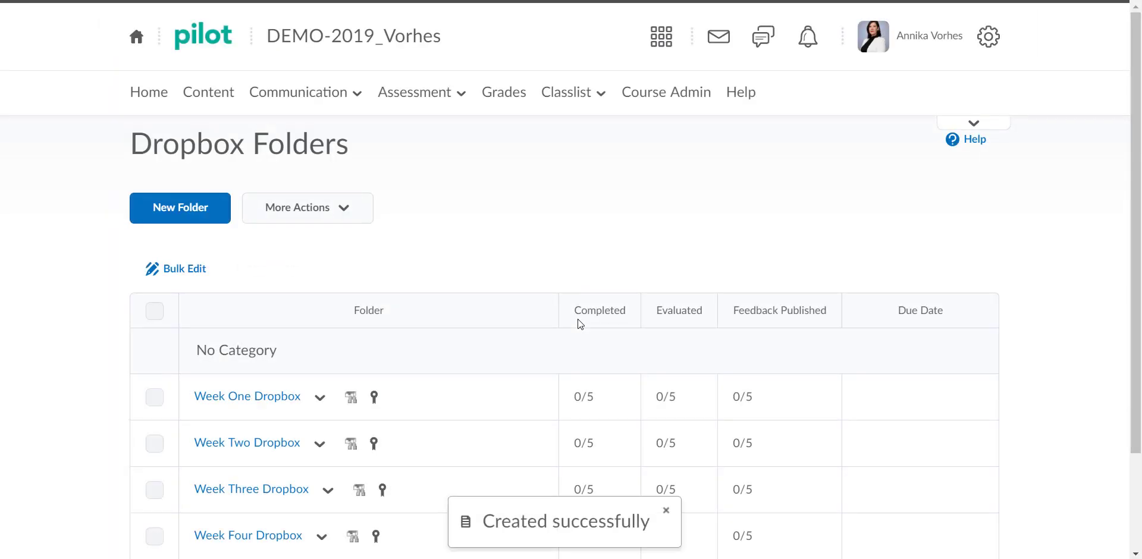
{"action": "scroll", "coordinate": [577, 318], "scroll_direction": "down", "scroll_amount": 2}
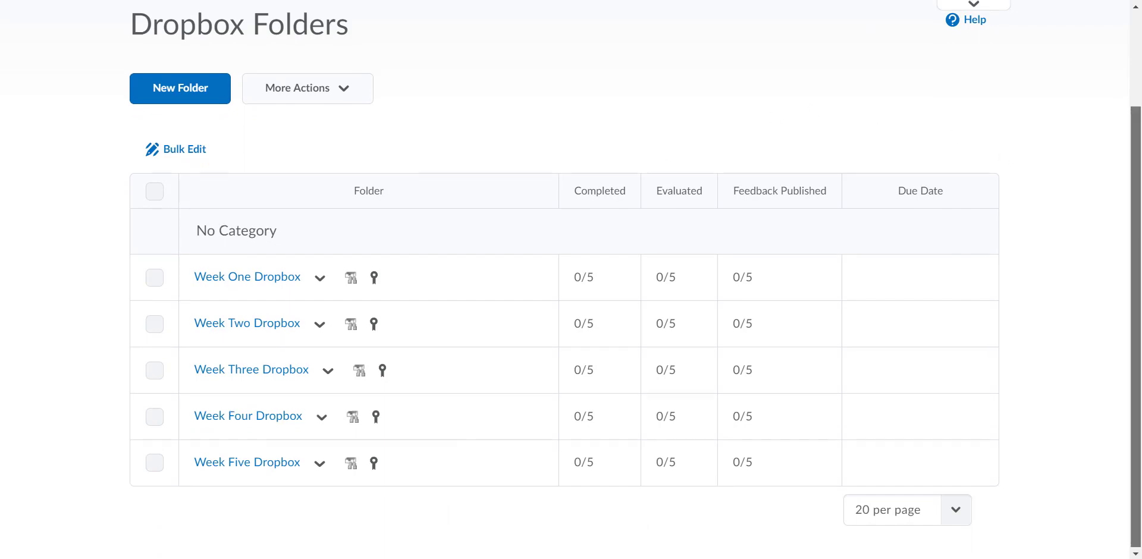
{"action": "scroll", "coordinate": [1139, 250], "scroll_direction": "up", "scroll_amount": 2}
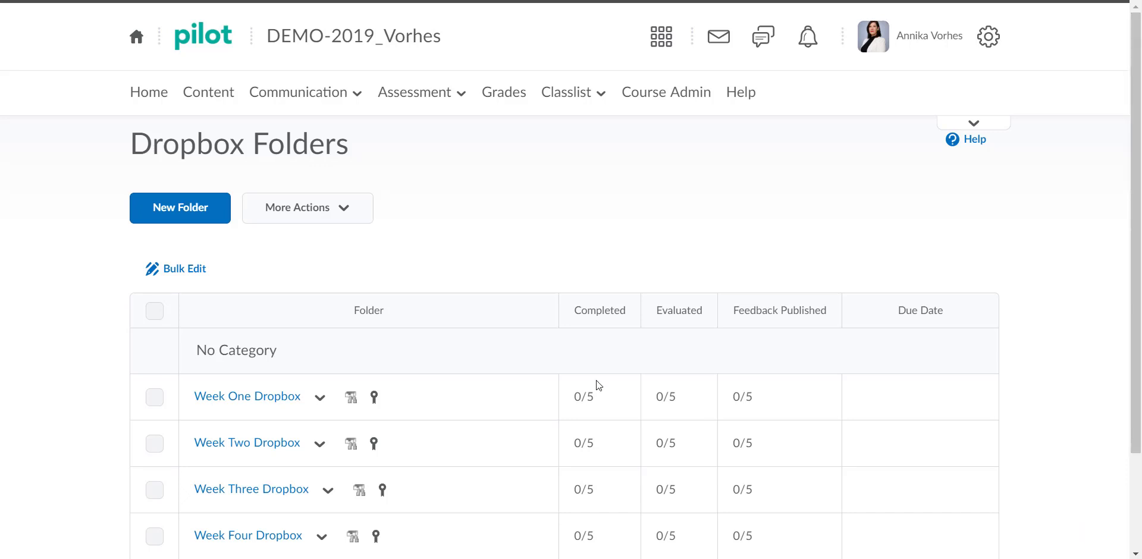
- Open the course's Rubrics page and start creating a new rubric
{"action": "left_click", "coordinate": [459, 98]}
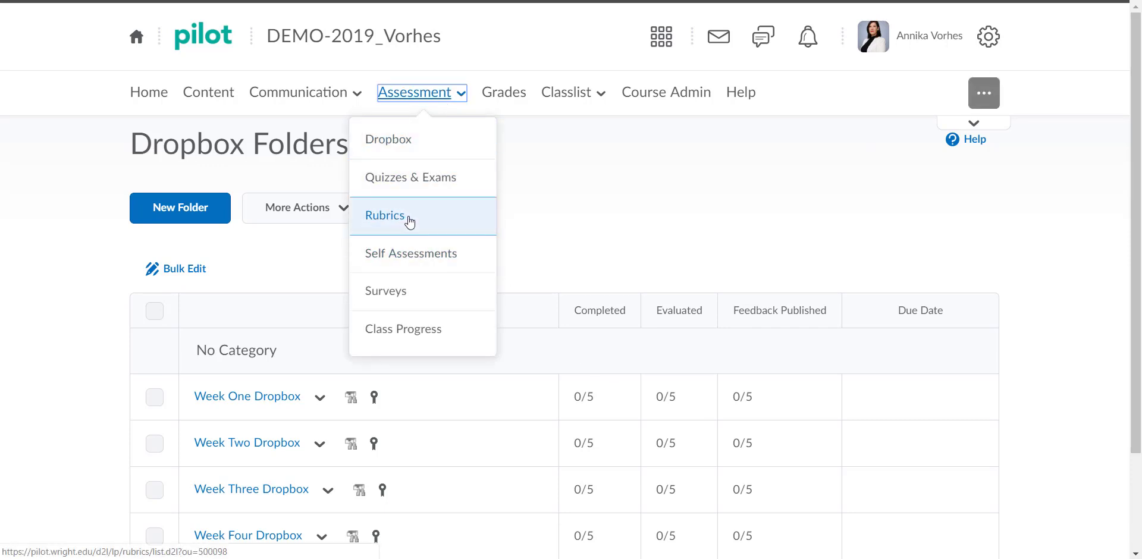
{"action": "left_click", "coordinate": [409, 220]}
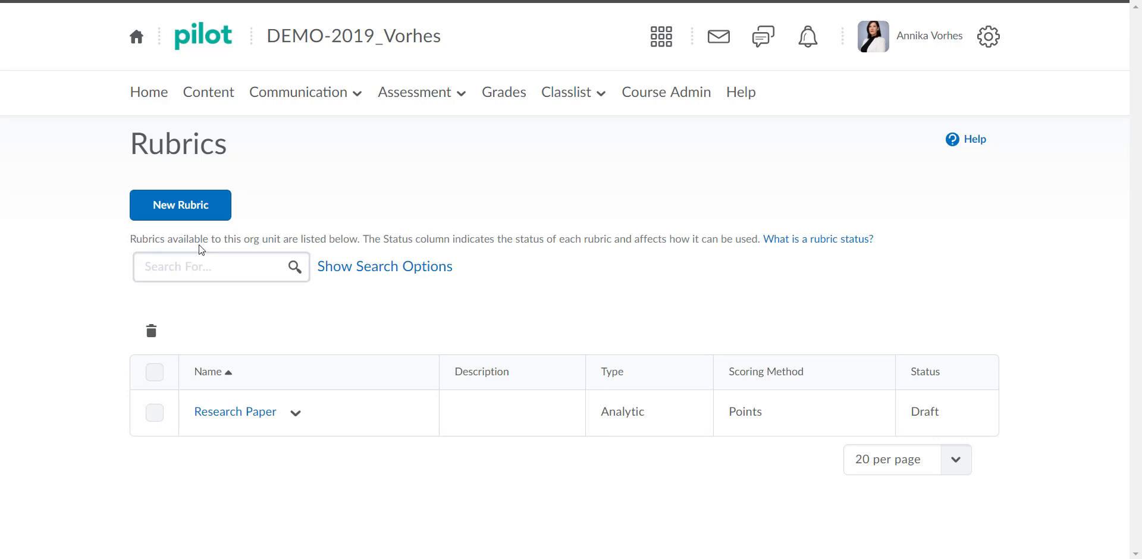
{"action": "left_click", "coordinate": [217, 213]}
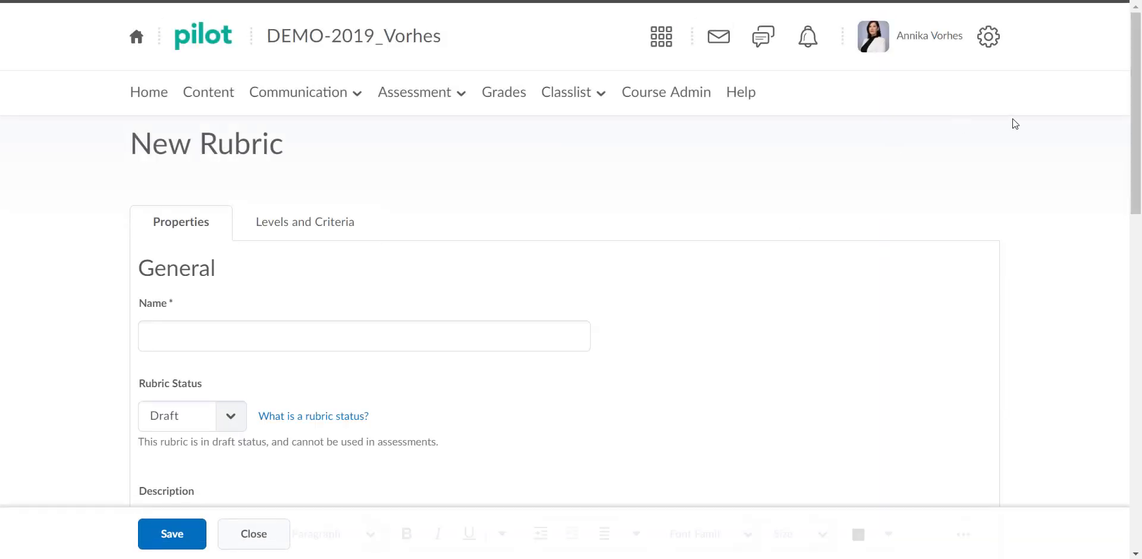
{"action": "scroll", "coordinate": [315, 82], "scroll_direction": "down", "scroll_amount": 4}
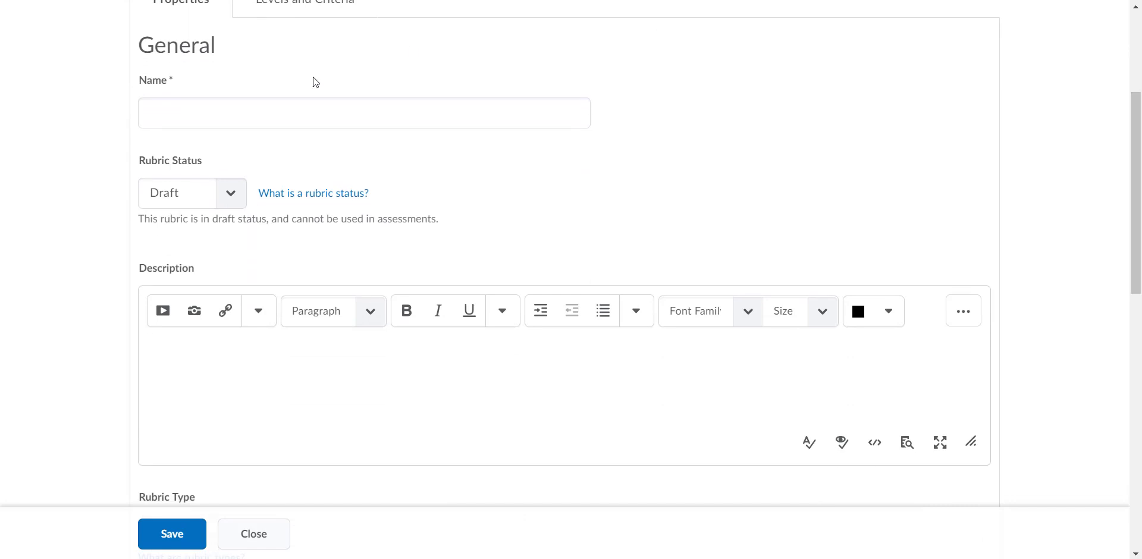
- Name the new rubric "Discussion Posts" and keep its status as Draft
{"action": "left_click", "coordinate": [333, 125]}
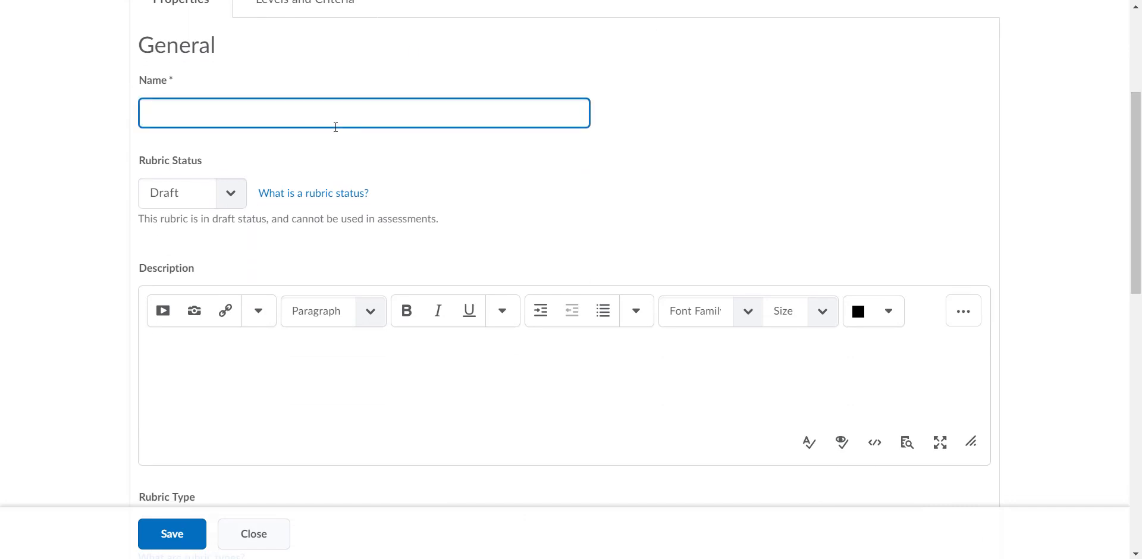
{"action": "type", "text": "Discussion Posts"}
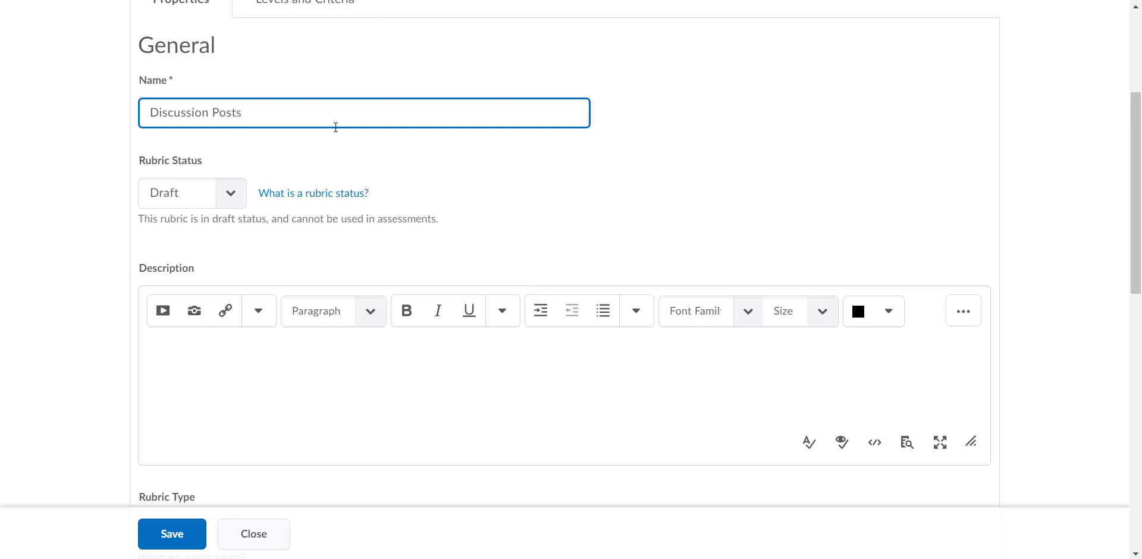
{"action": "left_click", "coordinate": [230, 193]}
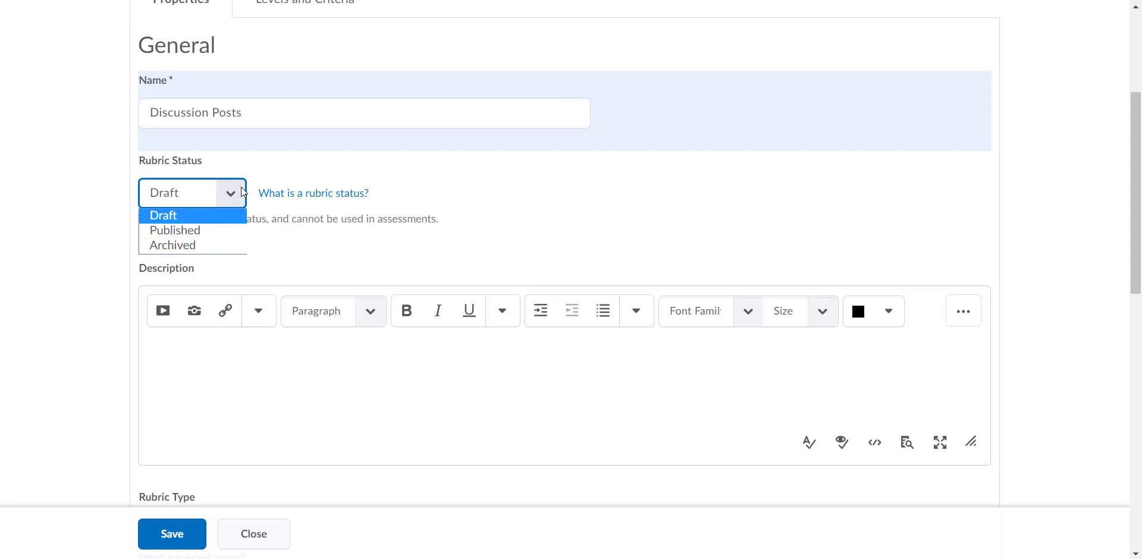
{"action": "left_click", "coordinate": [227, 211]}
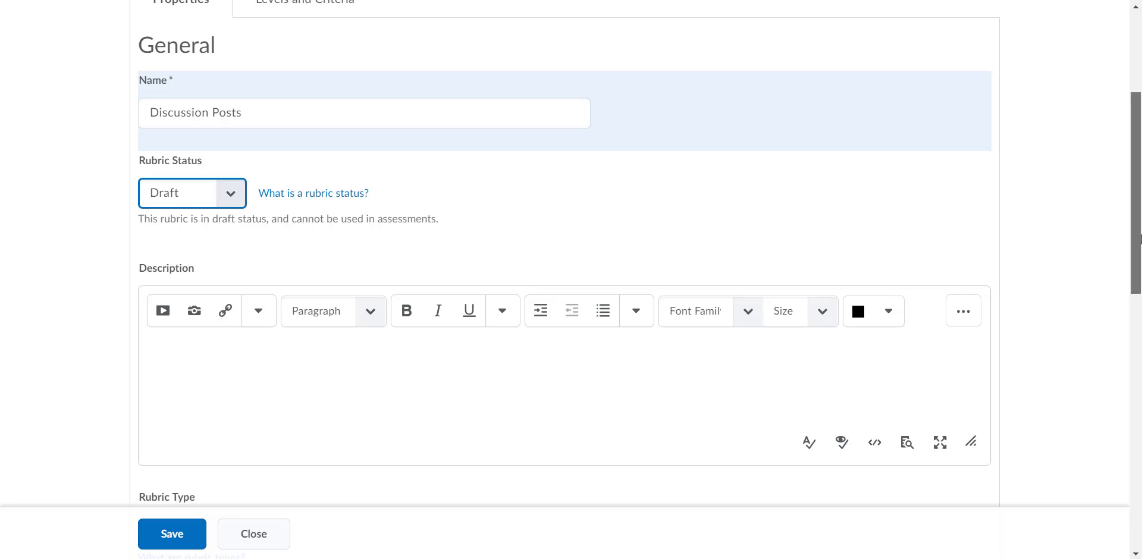
- Set the rubric type to Analytic with 4 initial criteria and the Points scoring method
{"action": "scroll", "coordinate": [1139, 237], "scroll_direction": "down", "scroll_amount": 5}
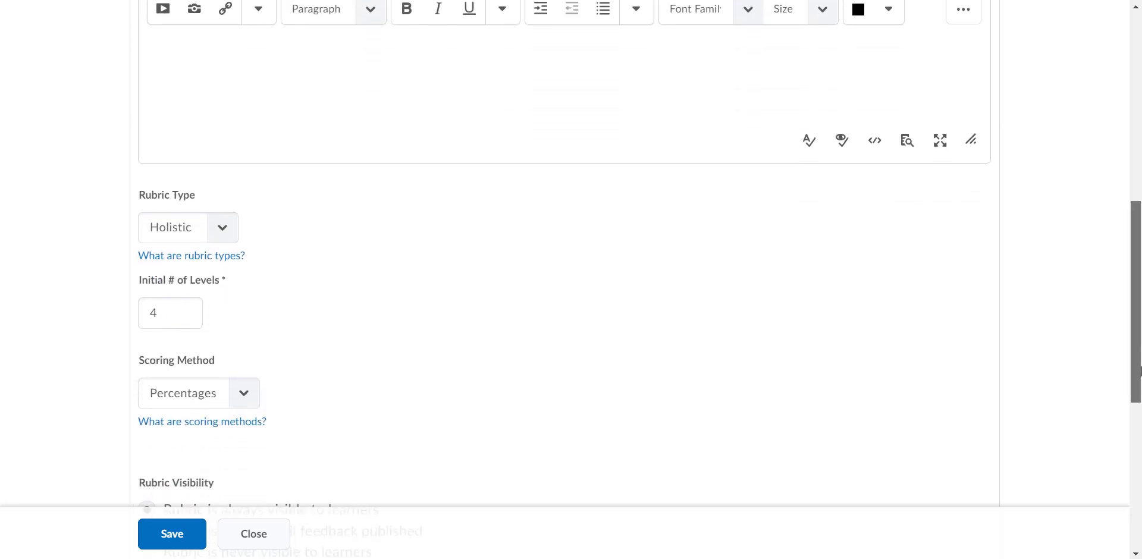
{"action": "scroll", "coordinate": [1138, 370], "scroll_direction": "down", "scroll_amount": 1}
{"action": "left_click", "coordinate": [226, 169]}
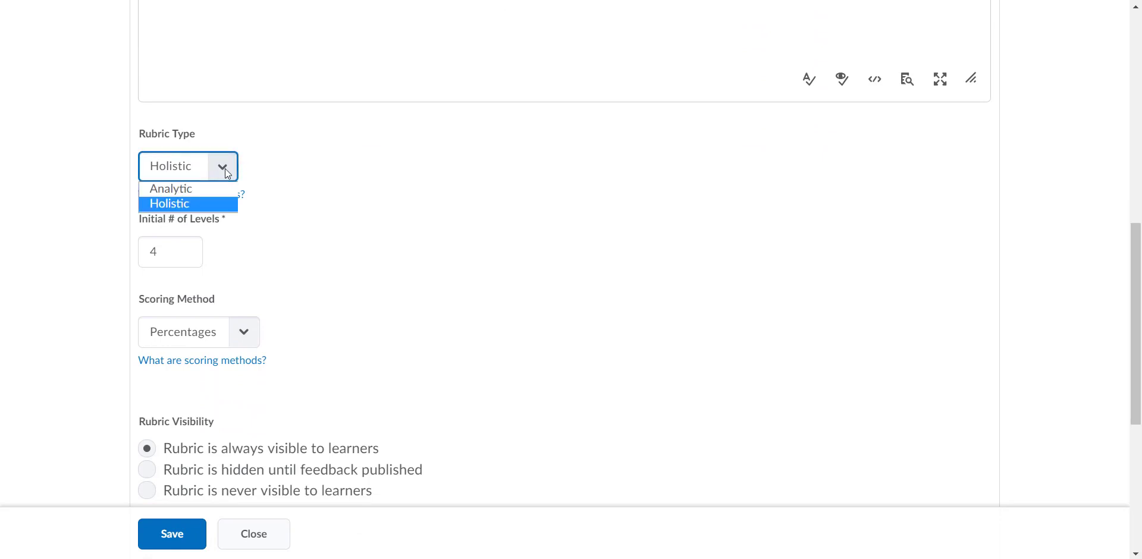
{"action": "left_click", "coordinate": [213, 188]}
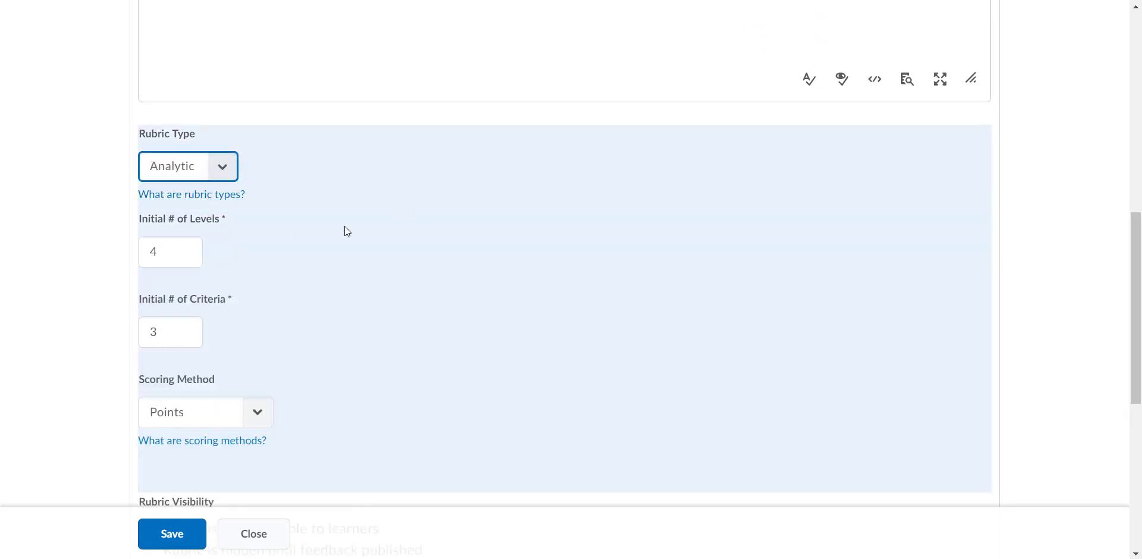
{"action": "left_click", "coordinate": [178, 322]}
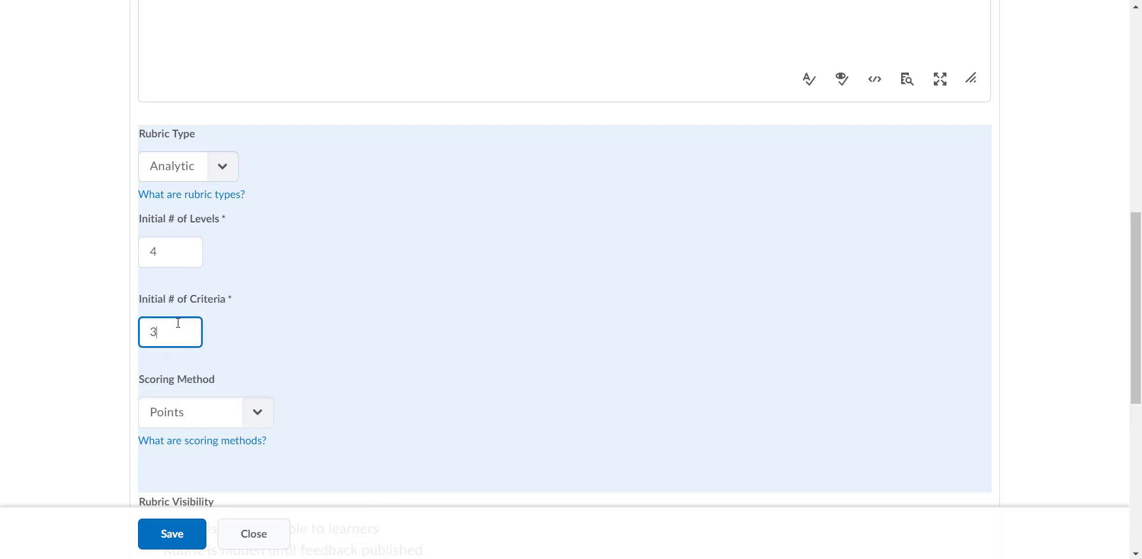
{"action": "double_click", "coordinate": [148, 327]}
{"action": "type", "text": "4"}
{"action": "left_click", "coordinate": [248, 417]}
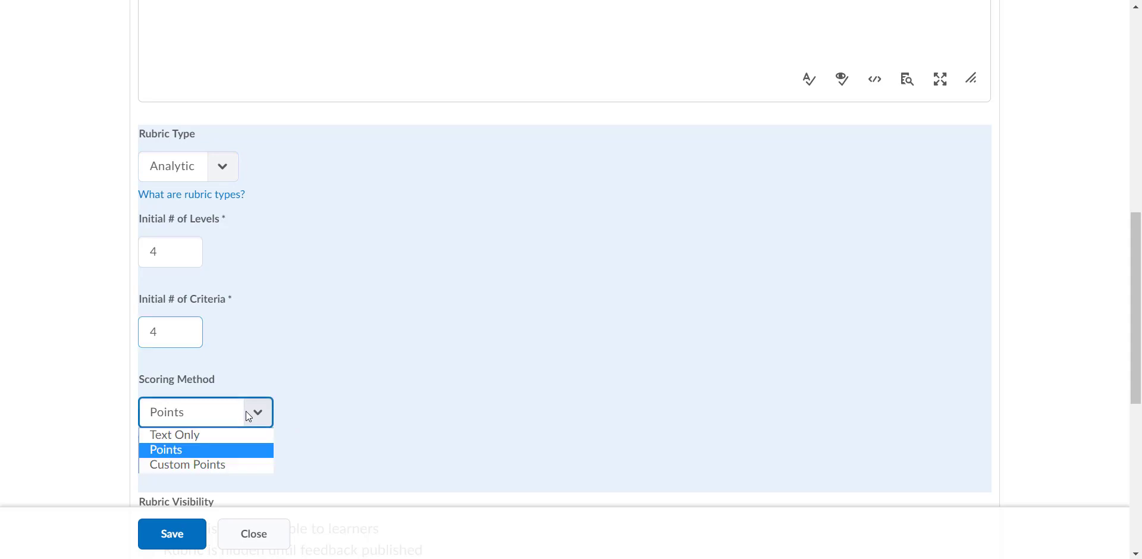
{"action": "left_click", "coordinate": [241, 449]}
- Keep the rubric always visible to learners with Competencies and ePortfolio associations allowed, and save it
{"action": "left_click", "coordinate": [1137, 423]}
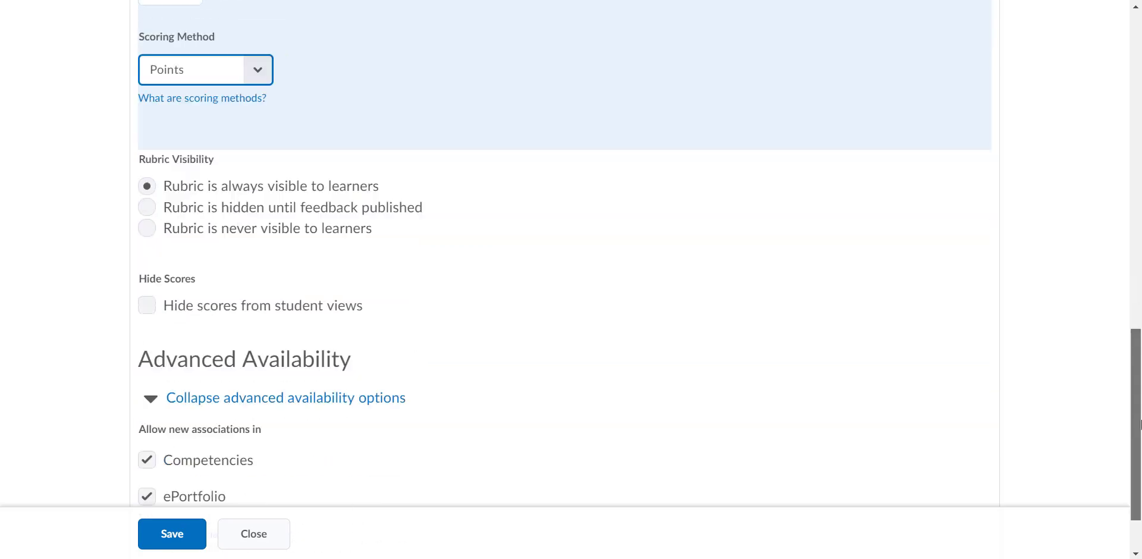
{"action": "scroll", "coordinate": [1137, 424], "scroll_direction": "down", "scroll_amount": 1}
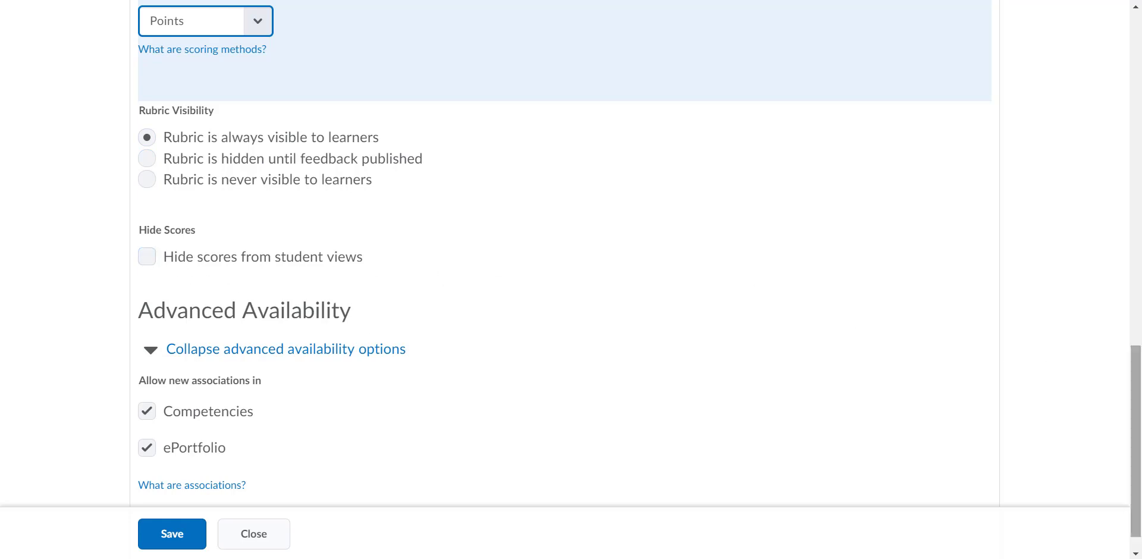
{"action": "scroll", "coordinate": [1136, 417], "scroll_direction": "down", "scroll_amount": 1}
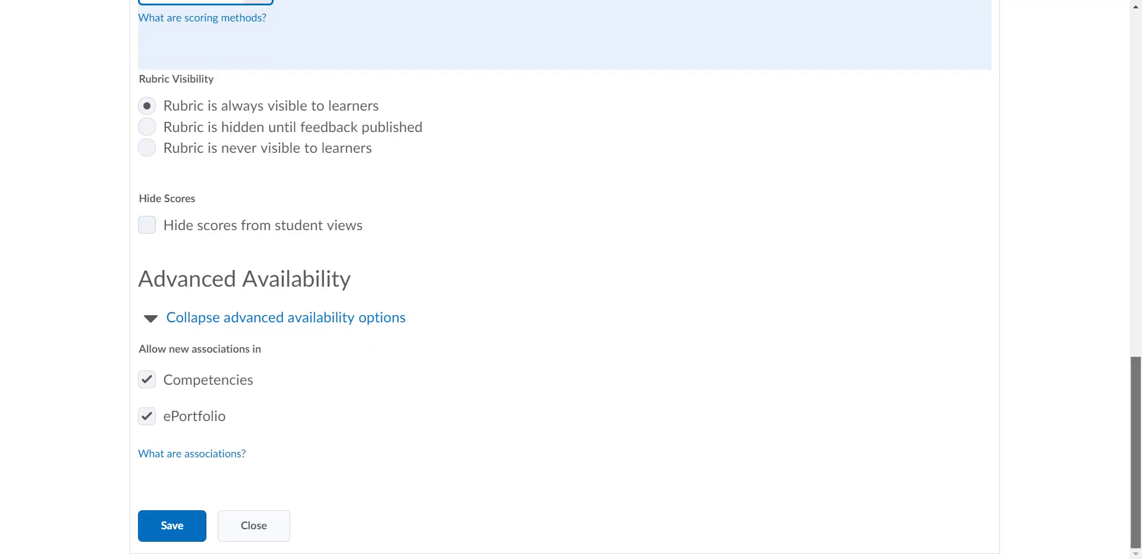
{"action": "left_click", "coordinate": [151, 333]}
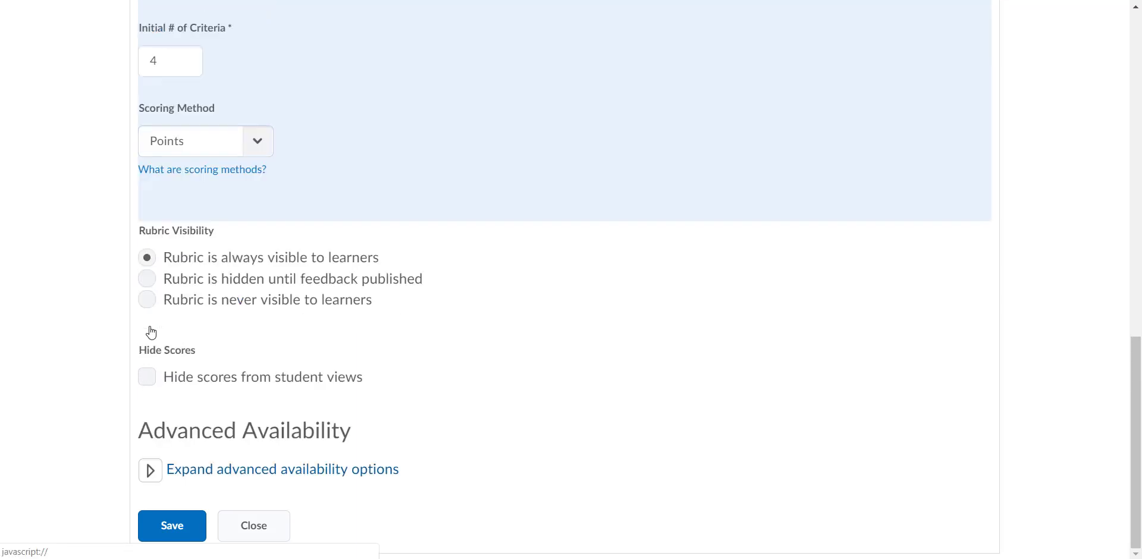
{"action": "left_click", "coordinate": [150, 469]}
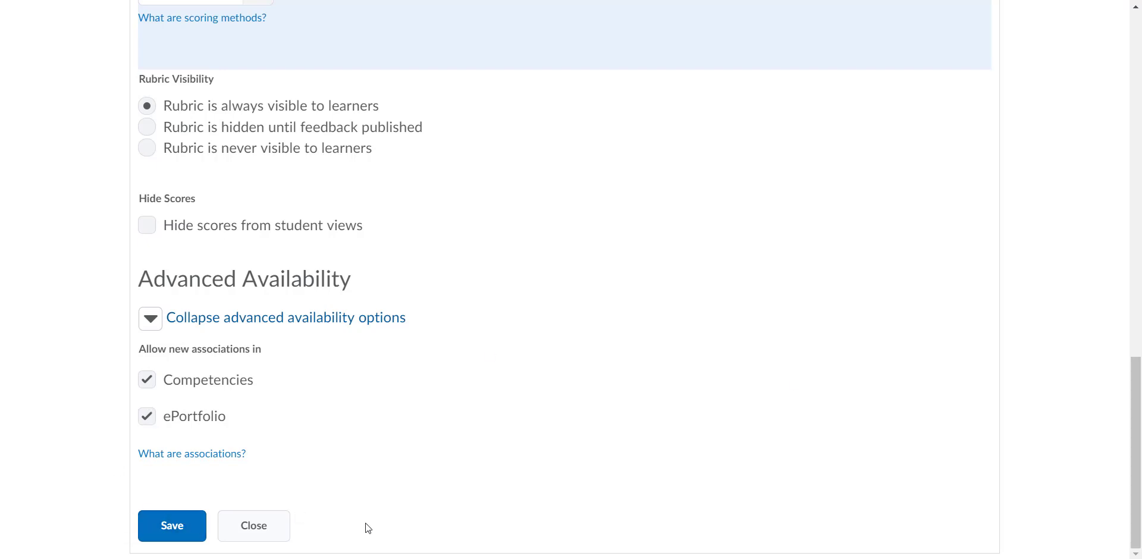
{"action": "left_click", "coordinate": [175, 527]}
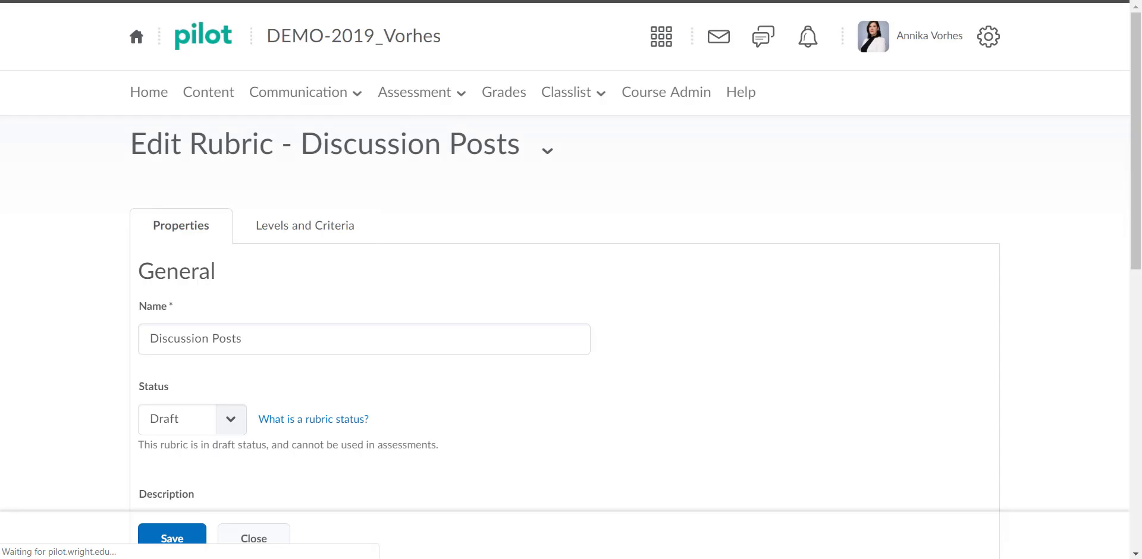
- In the Discussion Posts rubric's levels and criteria, set the Level 1 score to 0 points and save the level
{"action": "left_click_drag", "start_coordinate": [1140, 226], "coordinate": [1138, 258]}
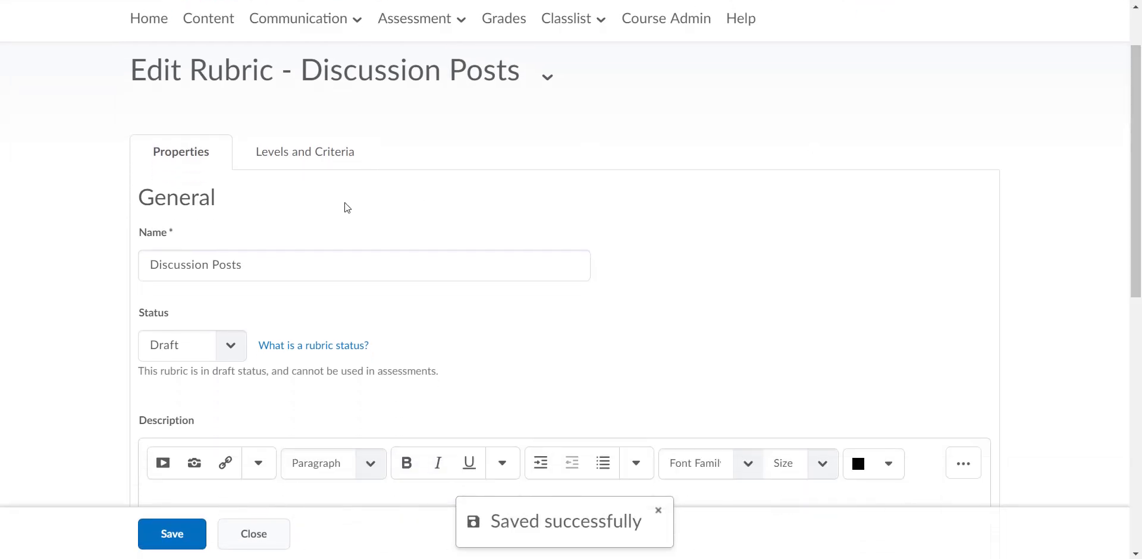
{"action": "left_click", "coordinate": [332, 158]}
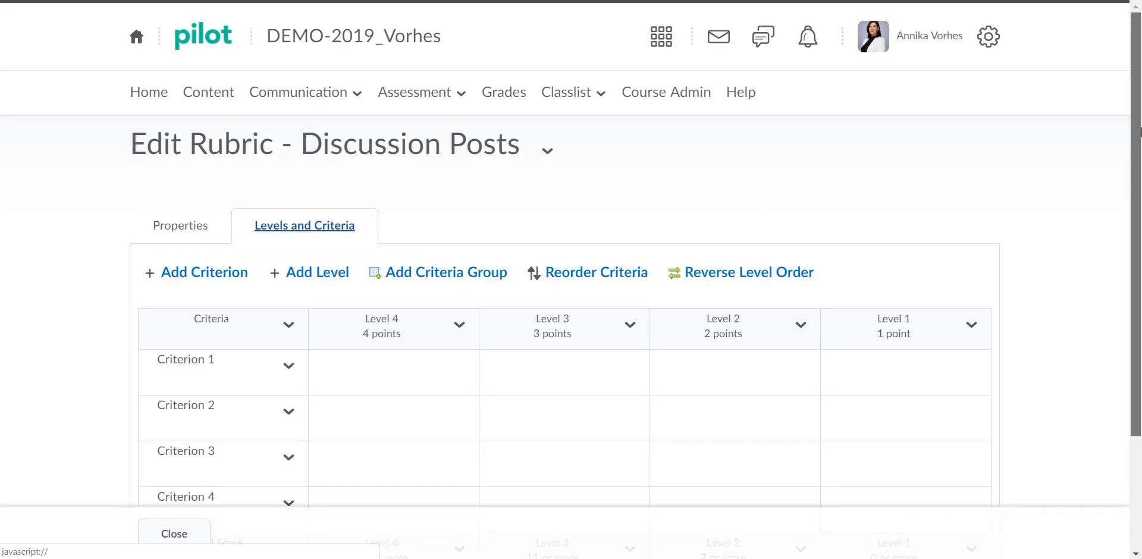
{"action": "scroll", "coordinate": [926, 216], "scroll_direction": "down", "scroll_amount": 3}
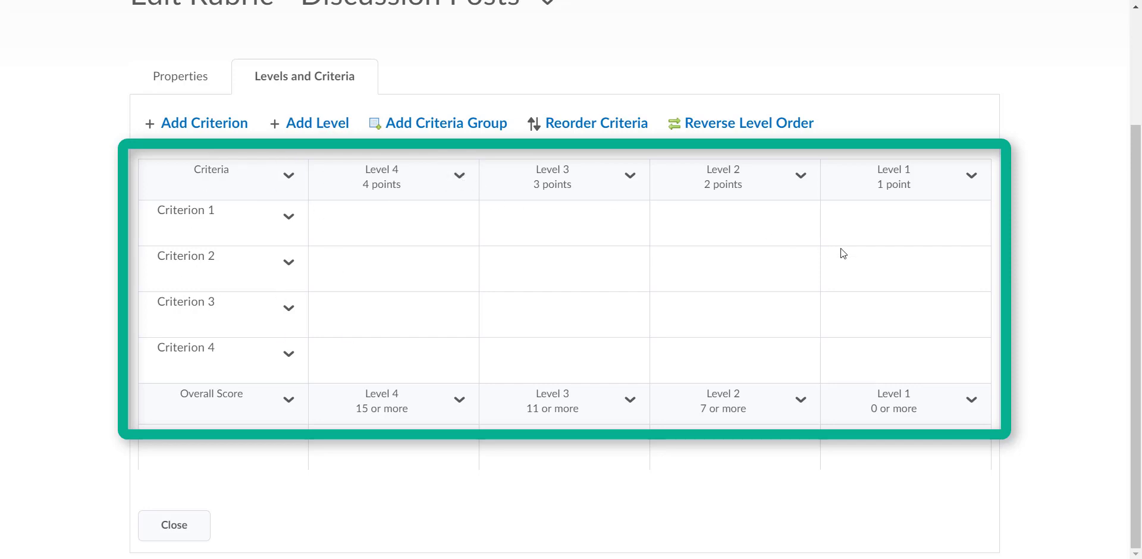
{"action": "left_click", "coordinate": [981, 188]}
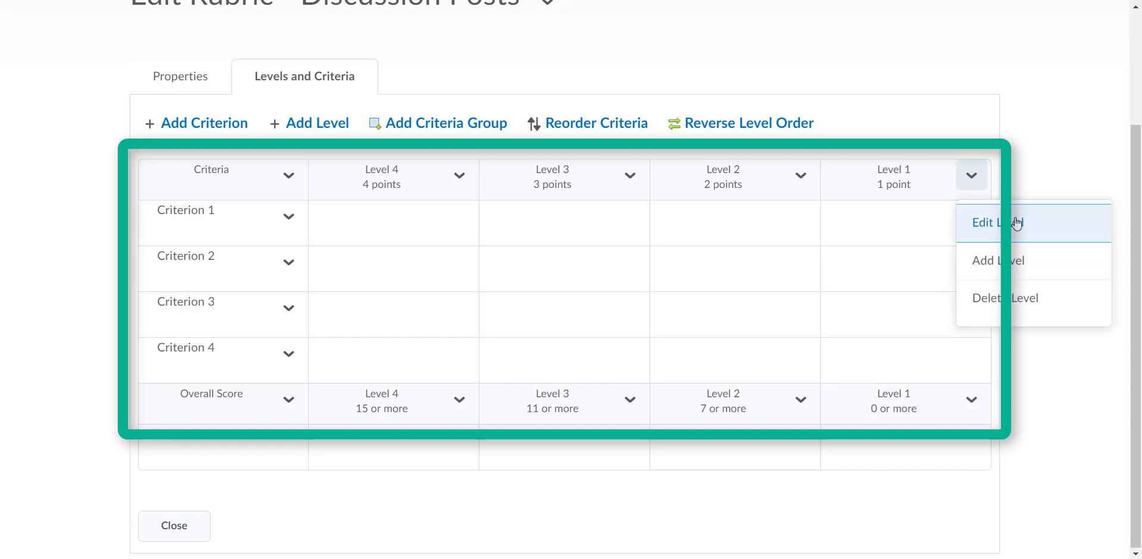
{"action": "left_click", "coordinate": [1016, 223]}
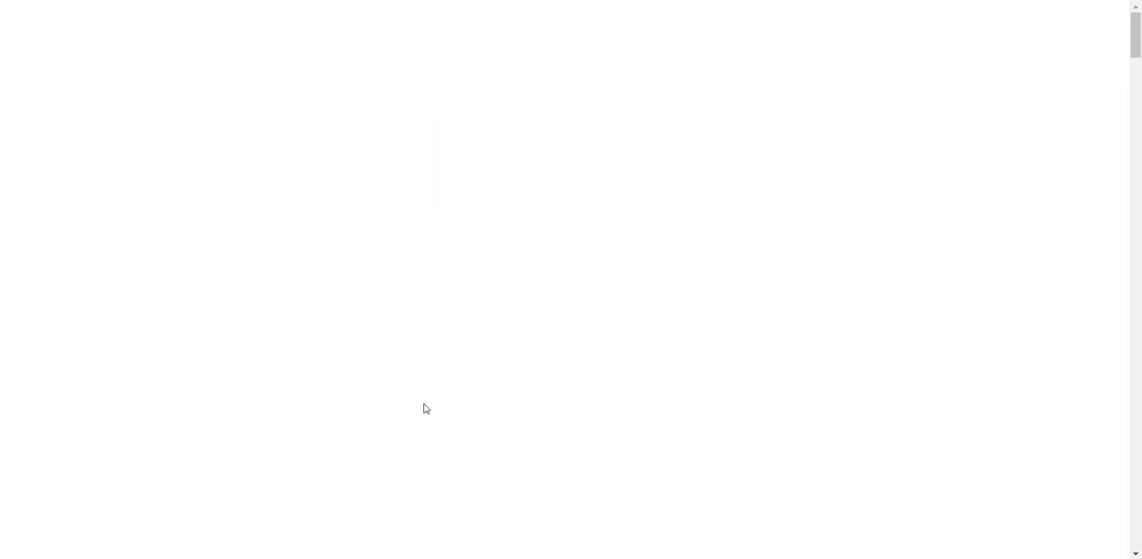
{"action": "left_click_drag", "start_coordinate": [166, 364], "coordinate": [93, 366]}
{"action": "type", "text": "0"}
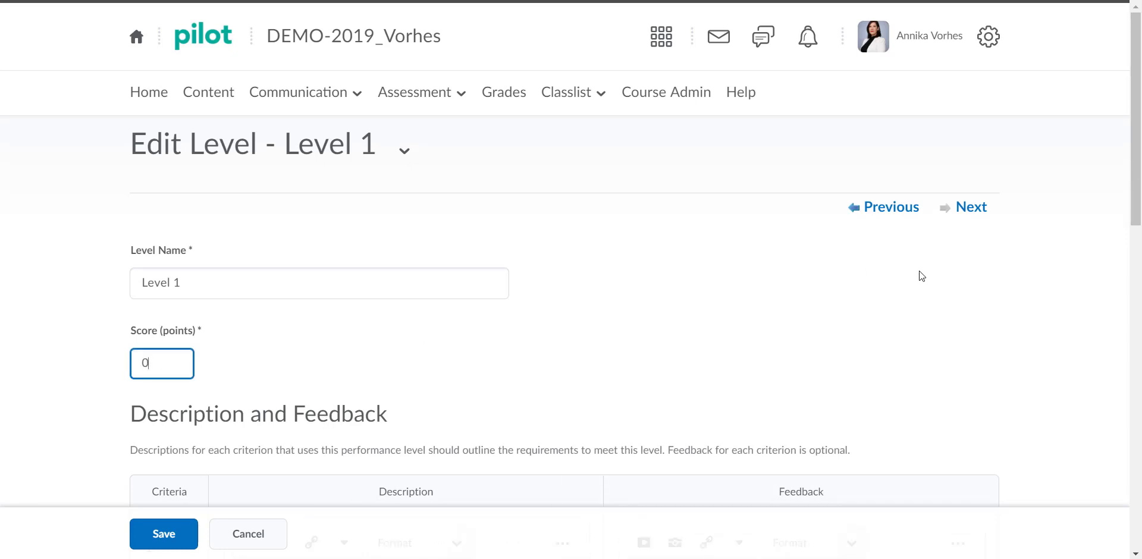
{"action": "left_click_drag", "start_coordinate": [1140, 153], "coordinate": [1140, 483]}
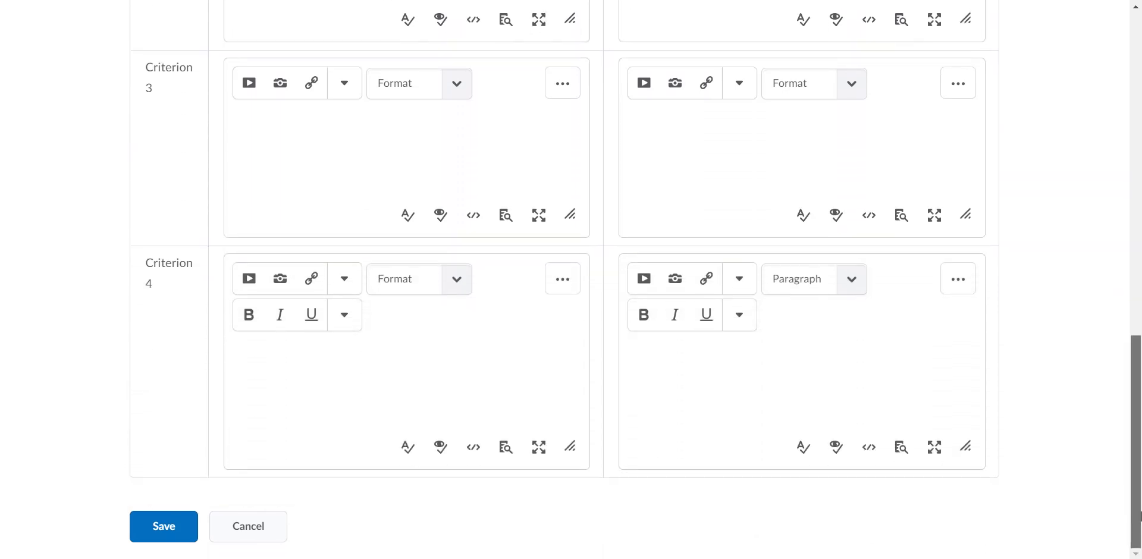
{"action": "left_click", "coordinate": [172, 522]}
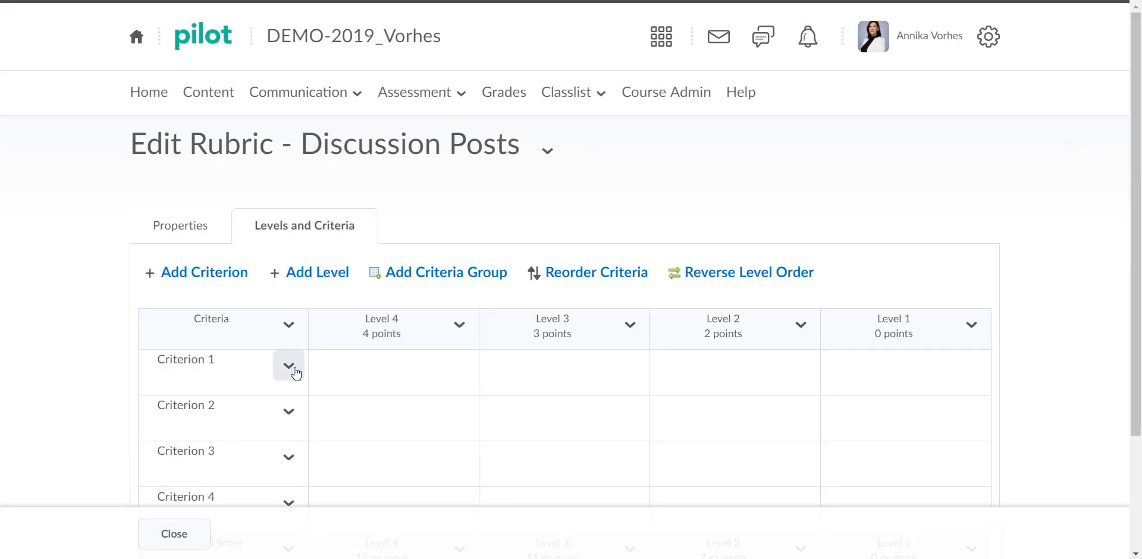
- Show the editing options for Criterion 1 and return to the course's Rubrics list
{"action": "left_click", "coordinate": [296, 372]}
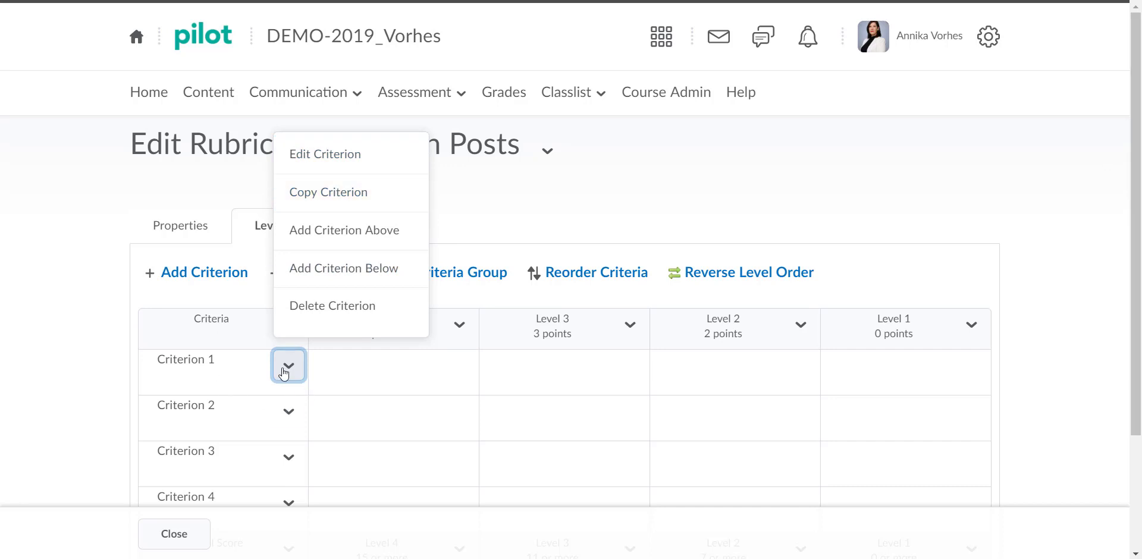
{"action": "left_click", "coordinate": [433, 101]}
{"action": "left_click", "coordinate": [433, 100]}
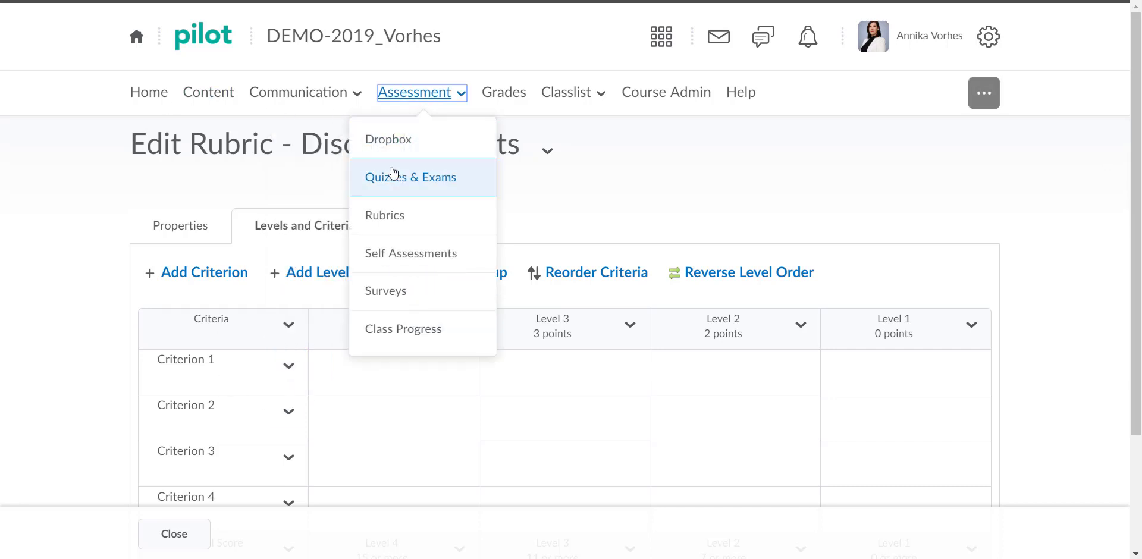
{"action": "left_click", "coordinate": [436, 227]}
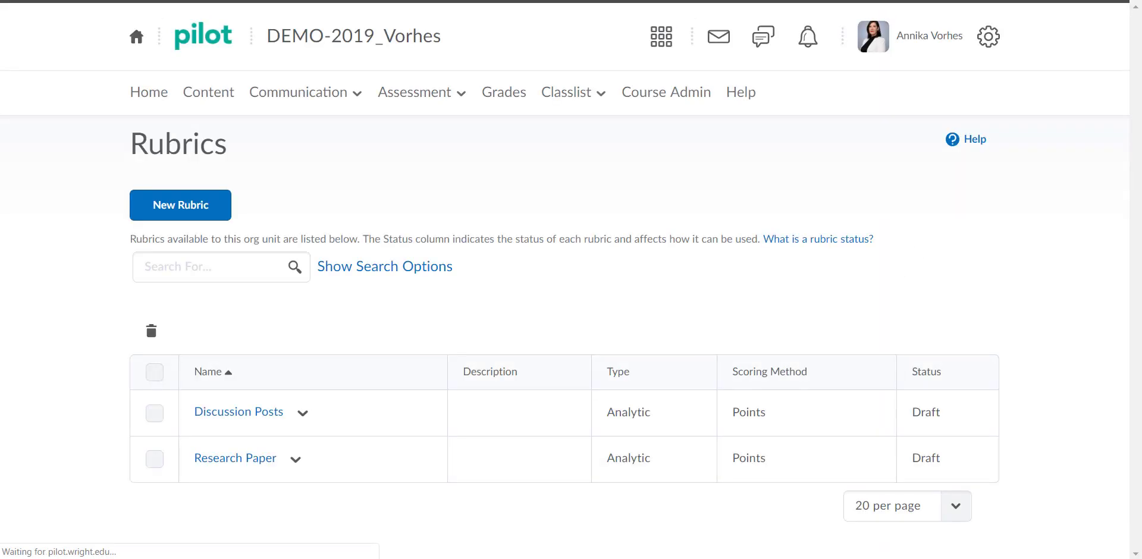
- Set the Research Paper rubric's status to Published and save it
{"action": "left_click", "coordinate": [226, 463]}
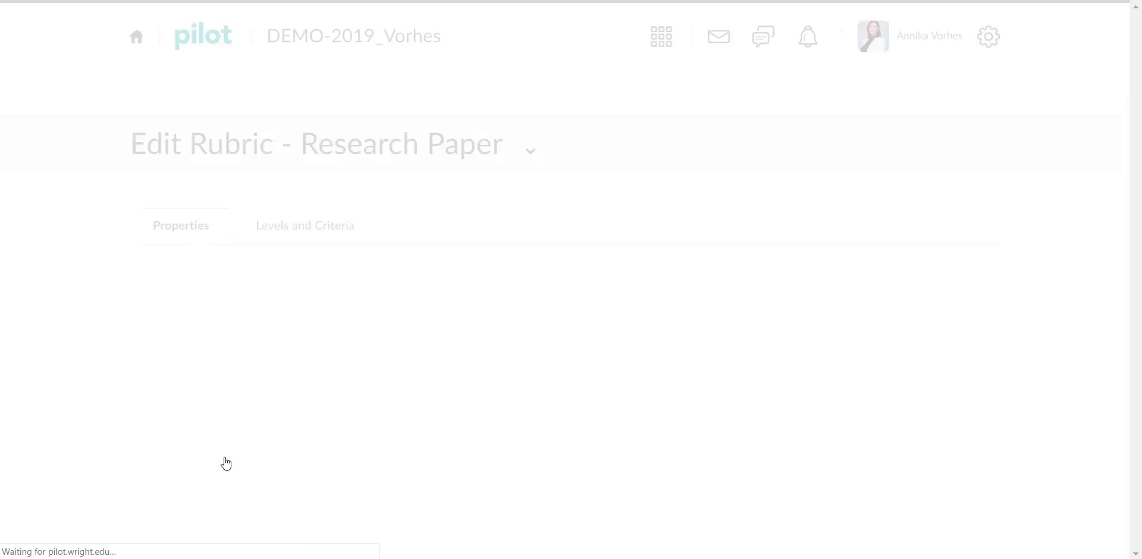
{"action": "scroll", "coordinate": [726, 249], "scroll_direction": "down", "scroll_amount": 1}
{"action": "scroll", "coordinate": [142, 256], "scroll_direction": "down", "scroll_amount": 3}
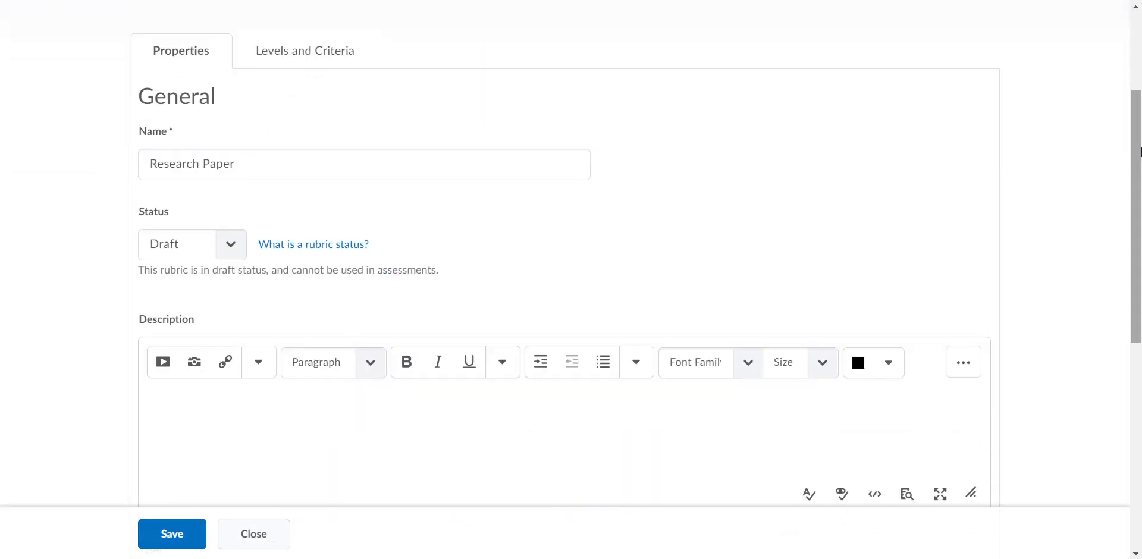
{"action": "left_click", "coordinate": [242, 244]}
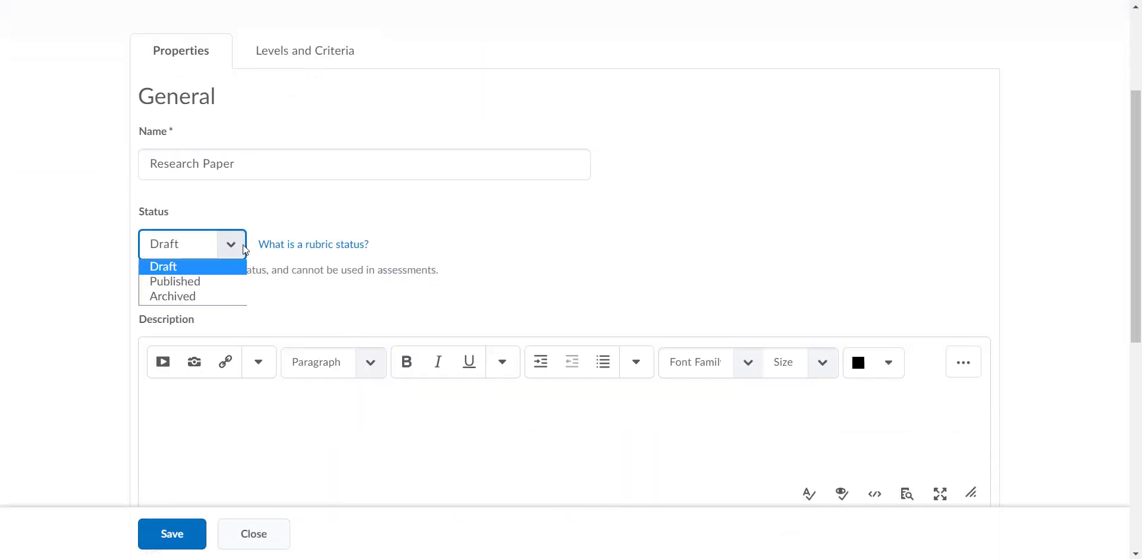
{"action": "left_click", "coordinate": [223, 276]}
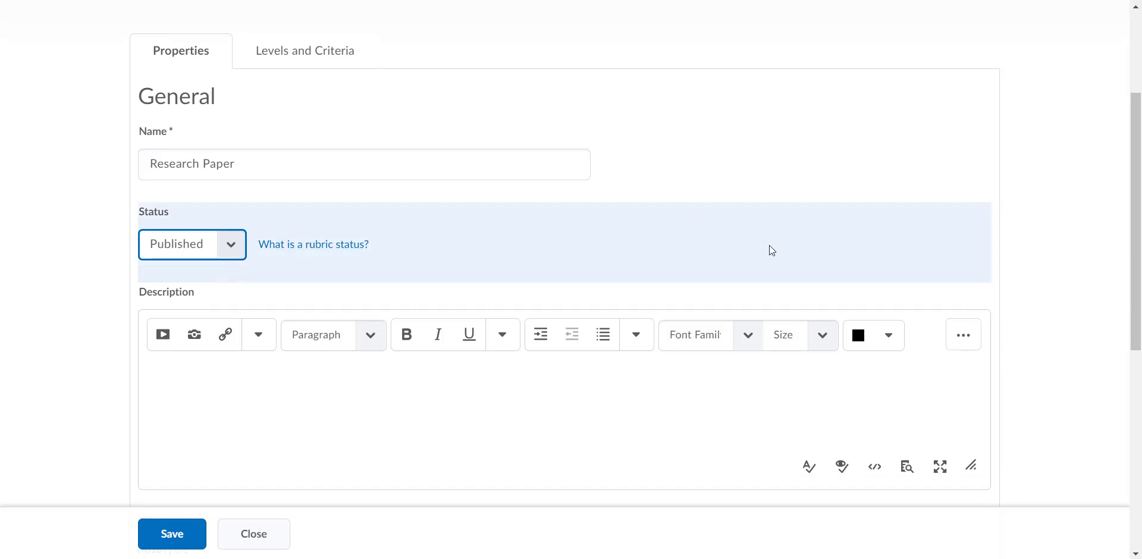
{"action": "left_click_drag", "start_coordinate": [1138, 158], "coordinate": [1140, 363]}
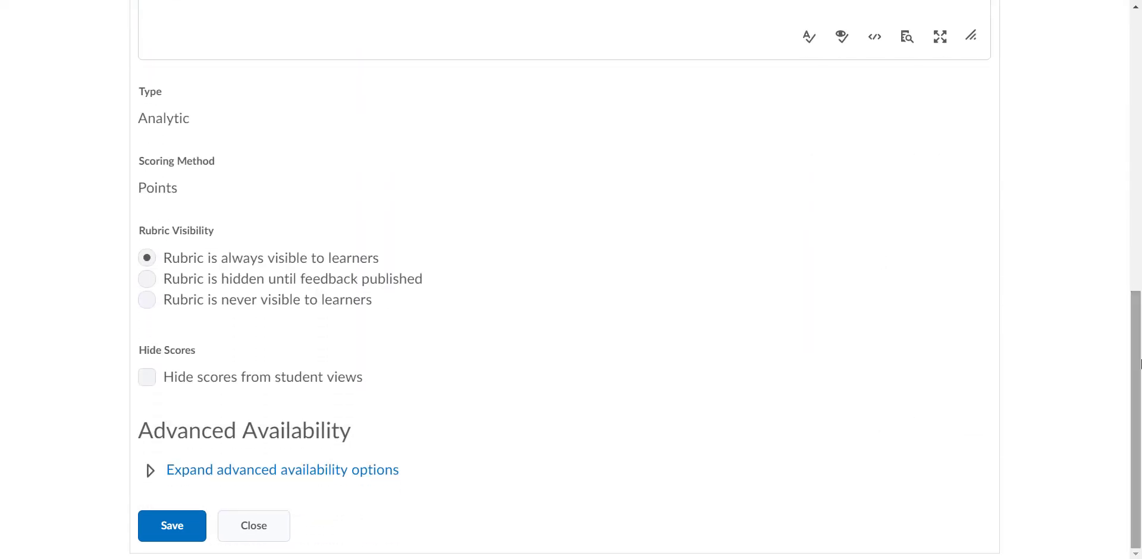
{"action": "left_click", "coordinate": [171, 531]}
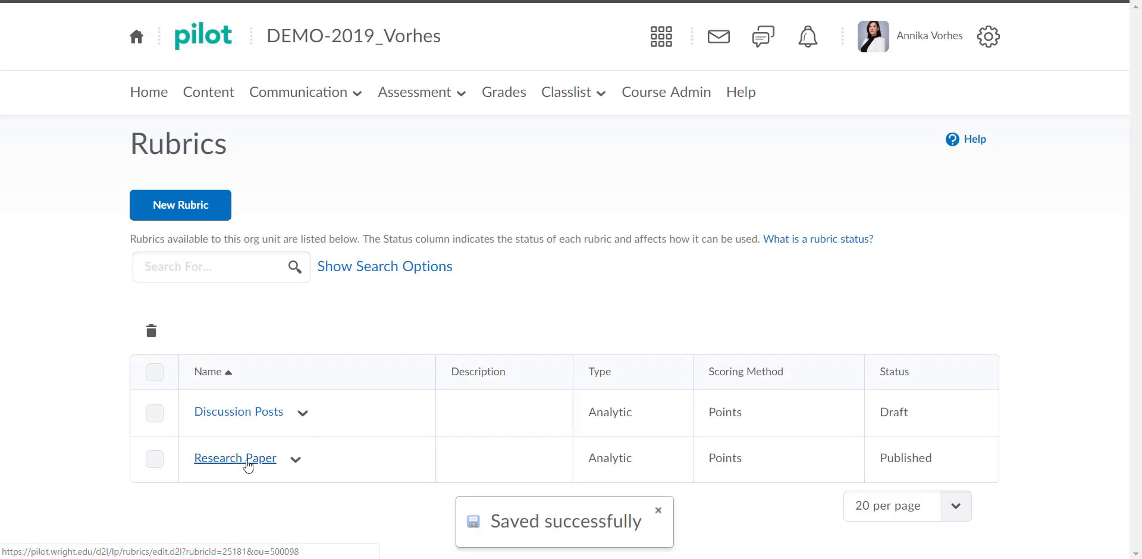
- Reopen the Research Paper rubric and examine its completed levels and criteria grid
{"action": "left_click", "coordinate": [248, 464]}
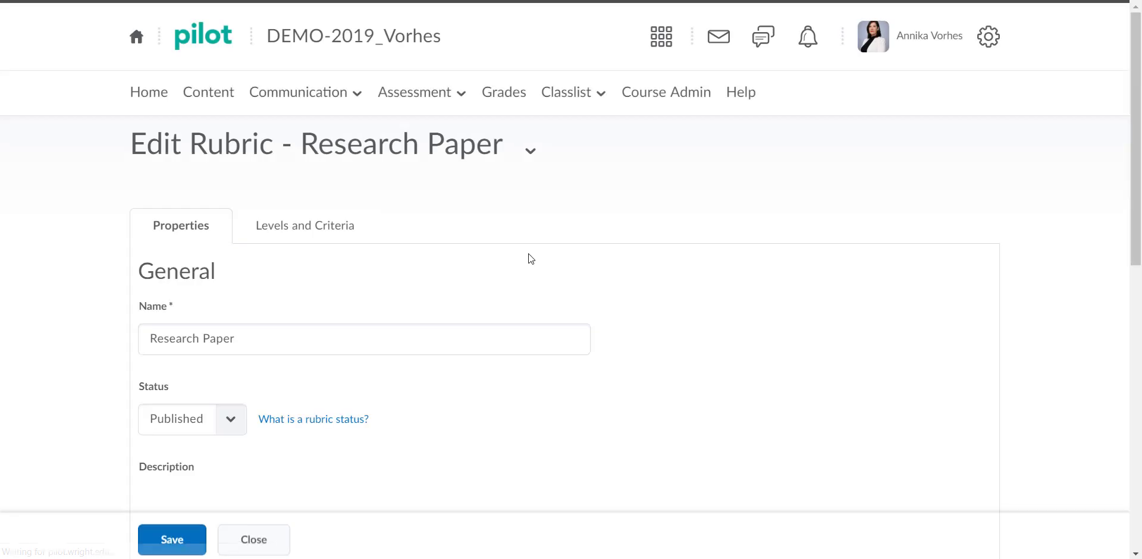
{"action": "left_click", "coordinate": [298, 225]}
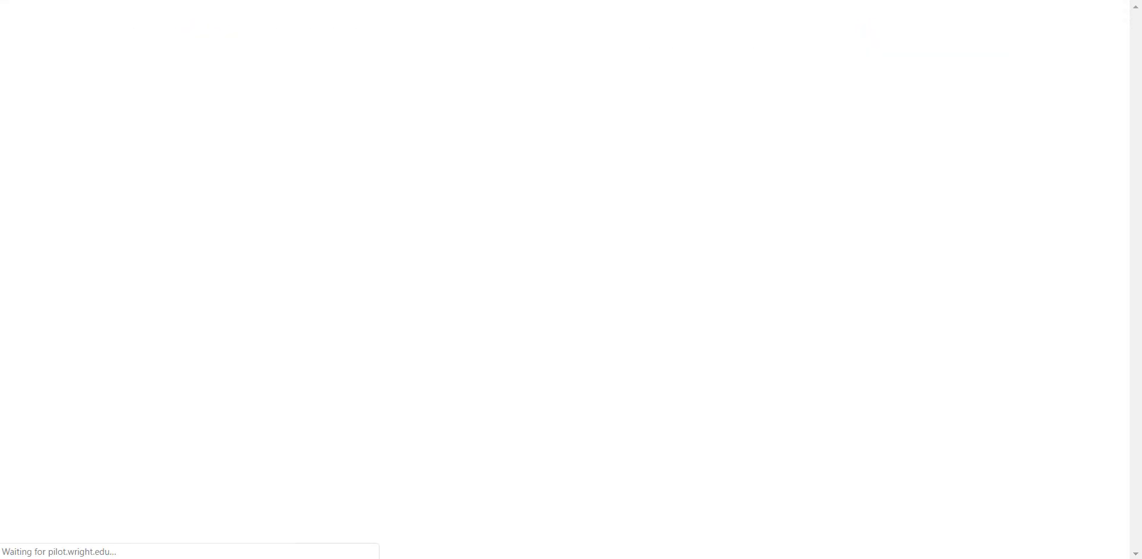
{"action": "left_click_drag", "start_coordinate": [1140, 67], "coordinate": [1139, 224]}
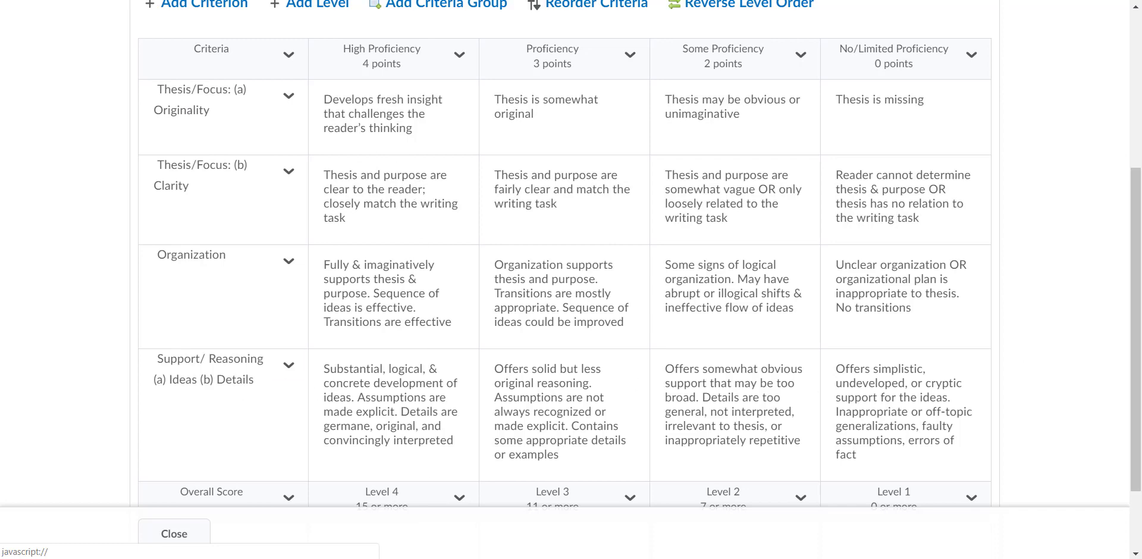
- Go to the course's grade management list and open the Week One Discussion grade item for editing
{"action": "left_click_drag", "start_coordinate": [1135, 324], "coordinate": [1135, 166]}
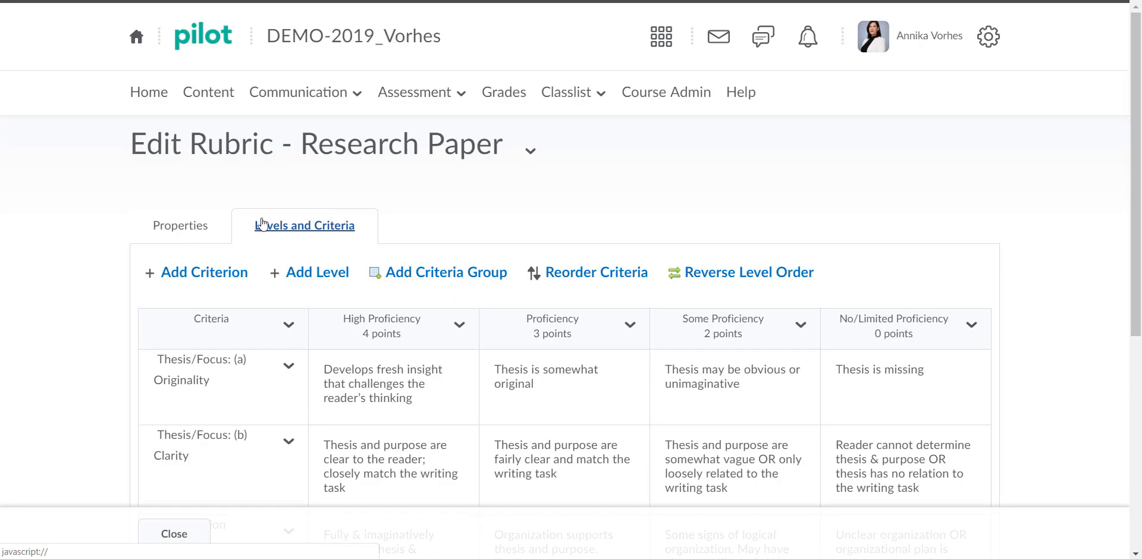
{"action": "left_click", "coordinate": [461, 98]}
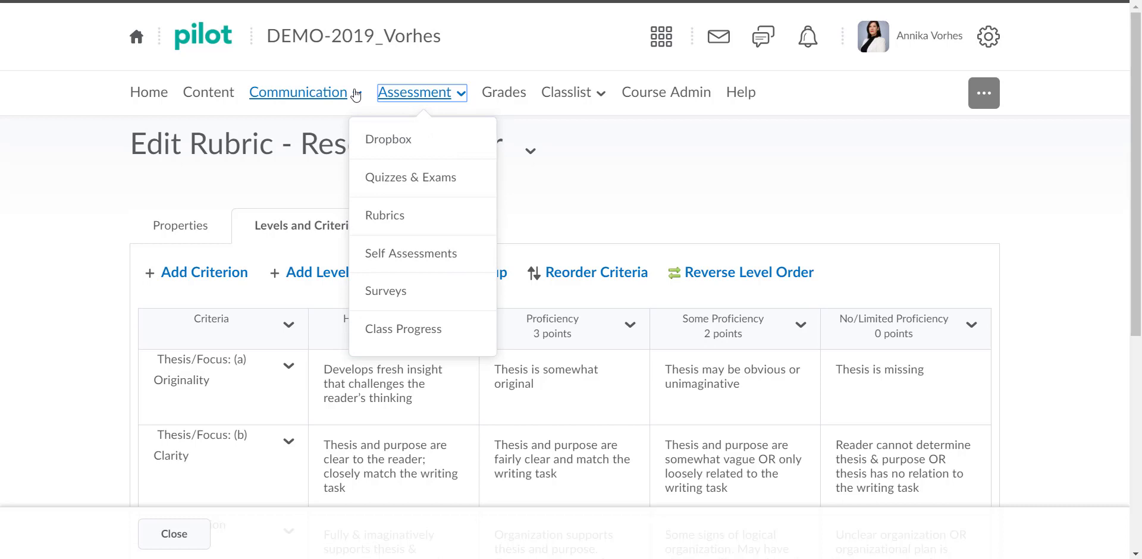
{"action": "left_click", "coordinate": [503, 96]}
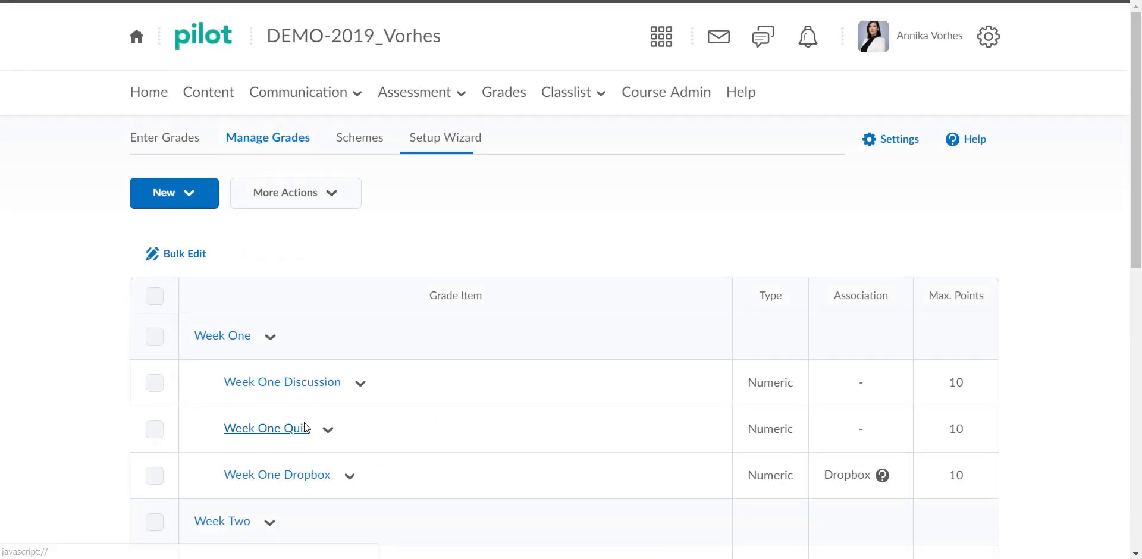
{"action": "left_click", "coordinate": [360, 384]}
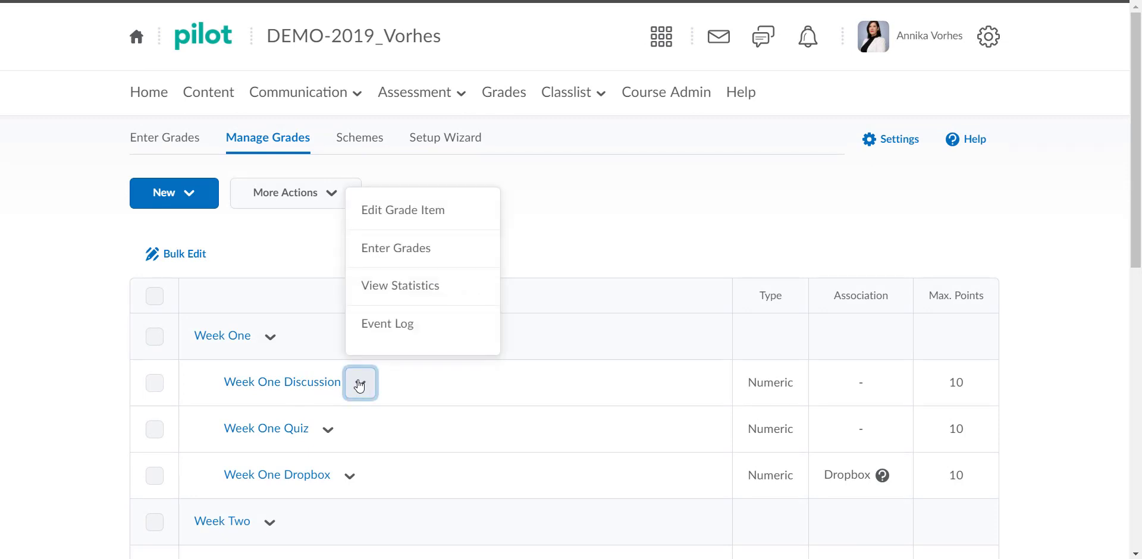
{"action": "left_click", "coordinate": [272, 380]}
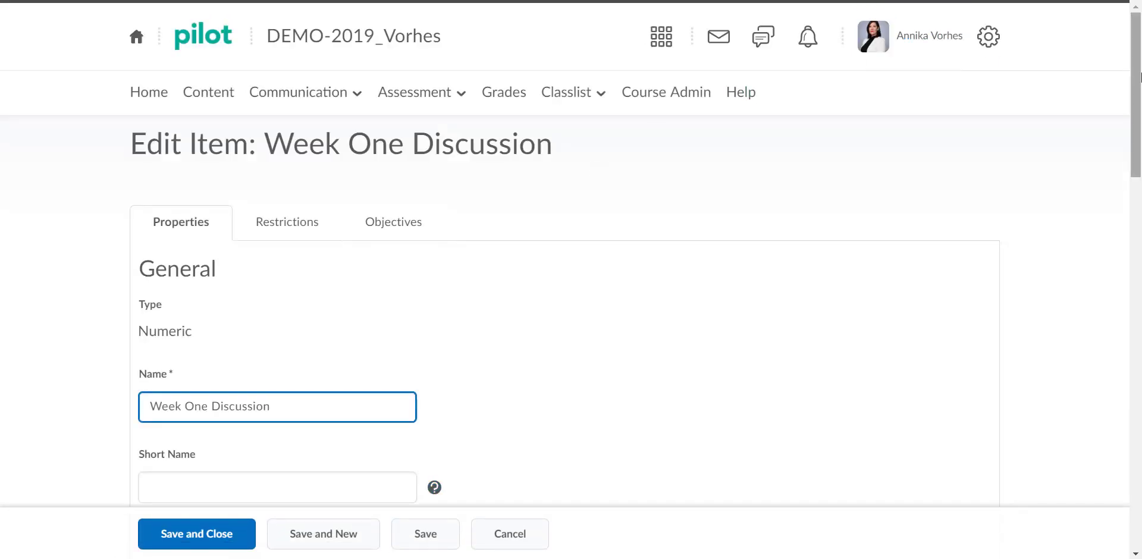
- Attach the Research Paper rubric to the Week One Discussion grade item, then save and close the item
{"action": "left_click_drag", "start_coordinate": [1140, 76], "coordinate": [1140, 302]}
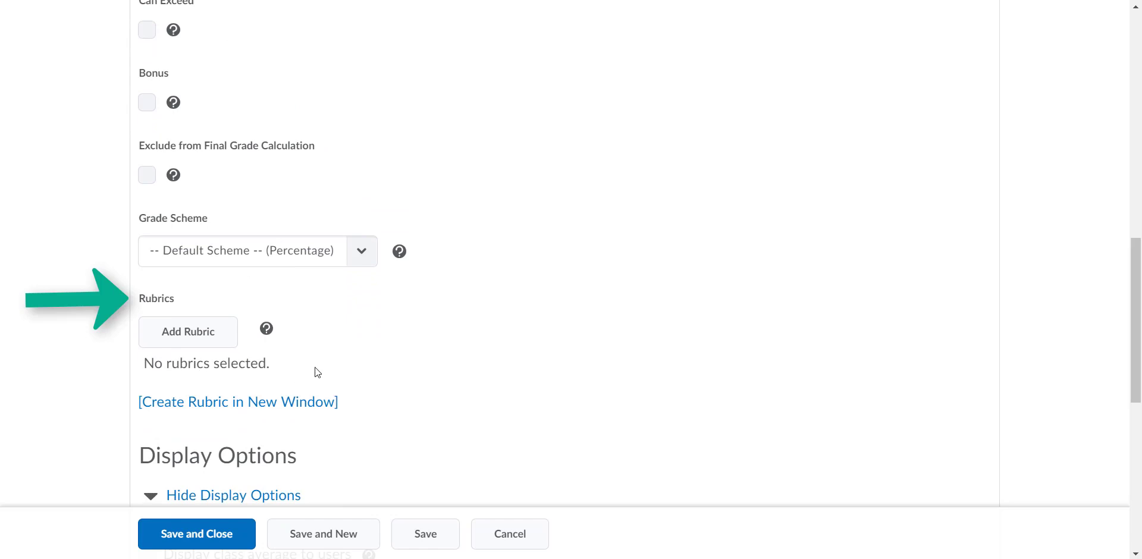
{"action": "left_click", "coordinate": [209, 336]}
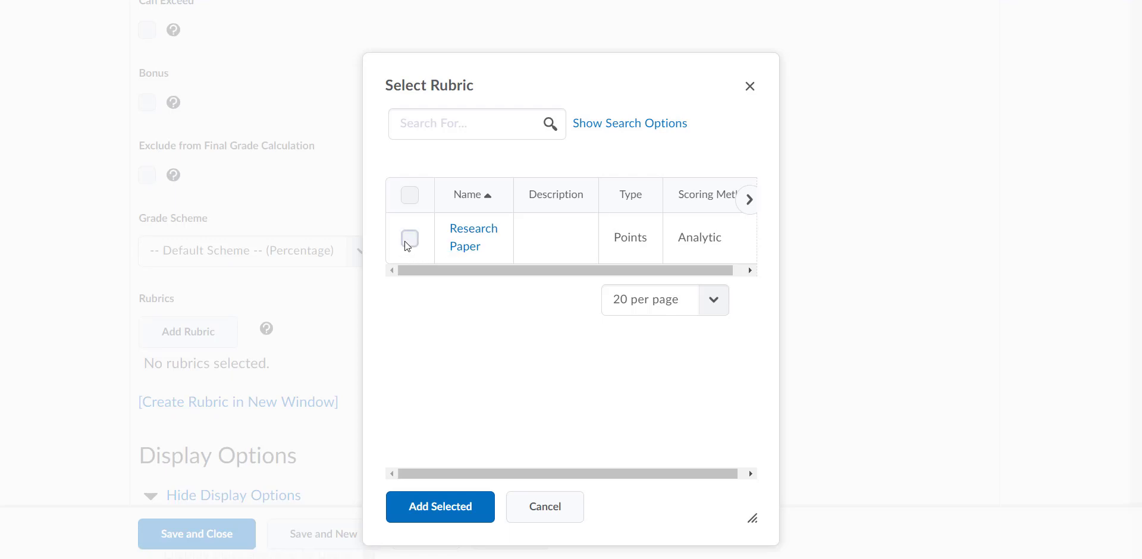
{"action": "left_click", "coordinate": [405, 241]}
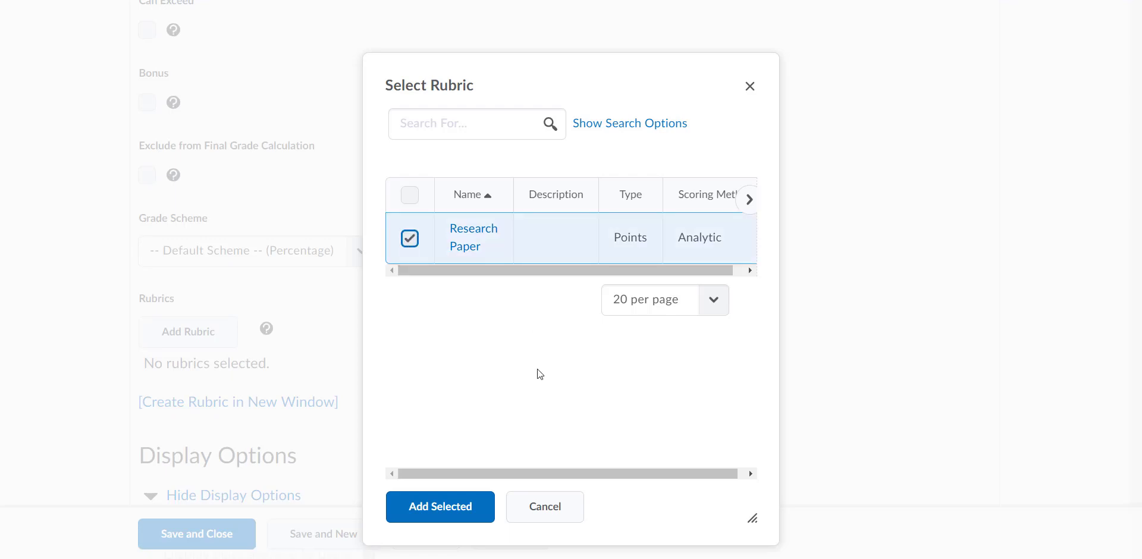
{"action": "left_click", "coordinate": [454, 509]}
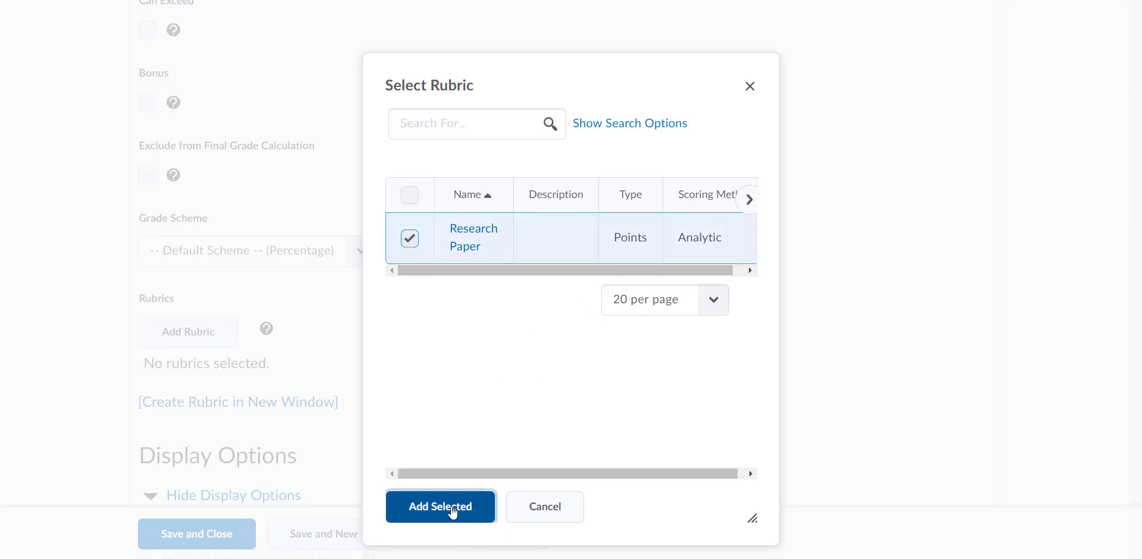
{"action": "left_click_drag", "start_coordinate": [1136, 363], "coordinate": [1138, 510]}
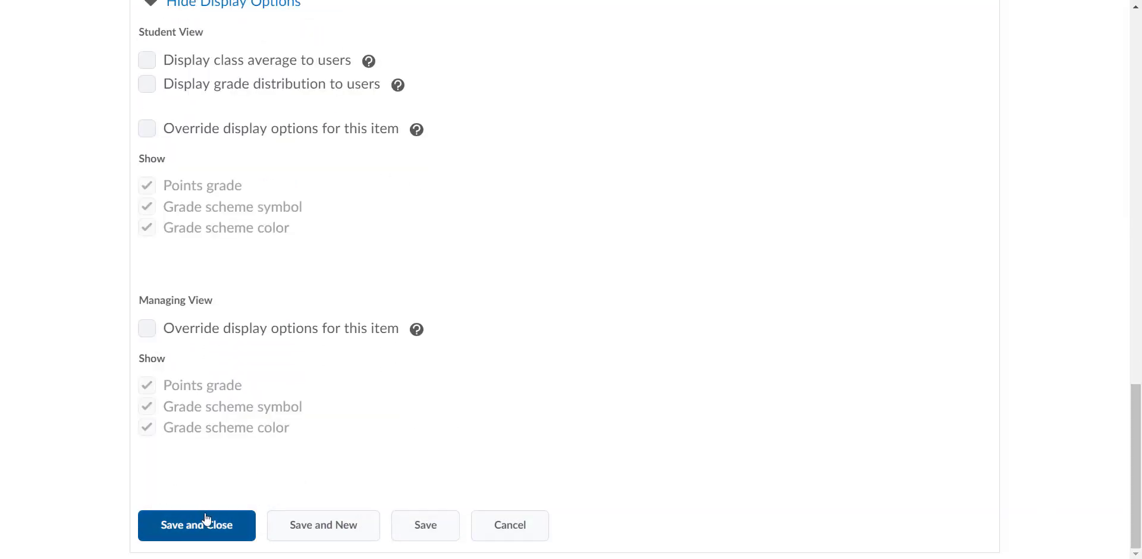
{"action": "left_click", "coordinate": [215, 533]}
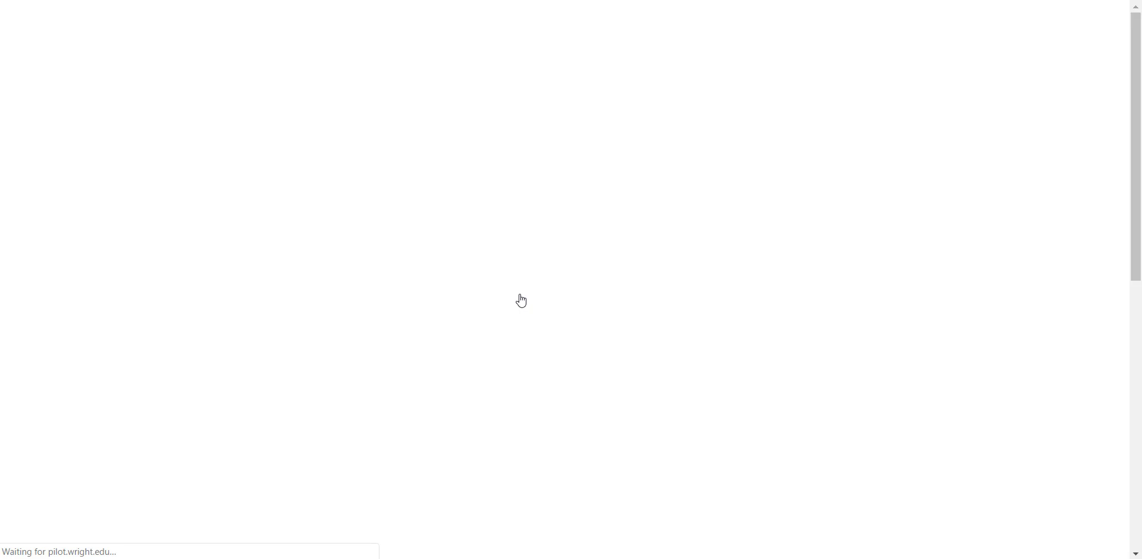